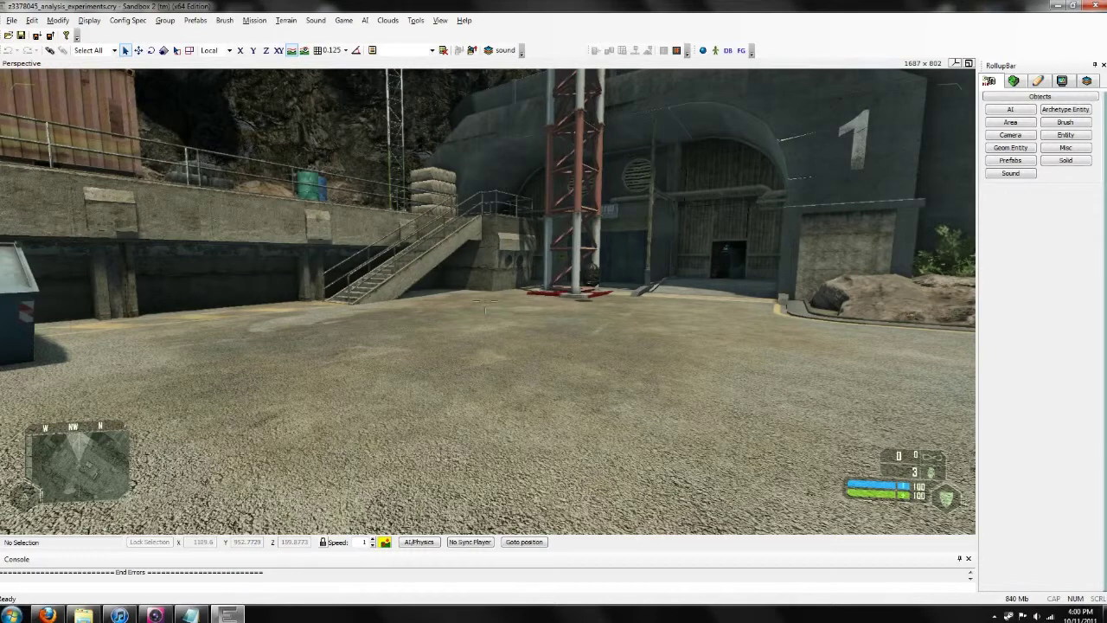
- Lift the console restriction with con_restricted 0 and hide the HUD with cl_hud 0
key(grave)
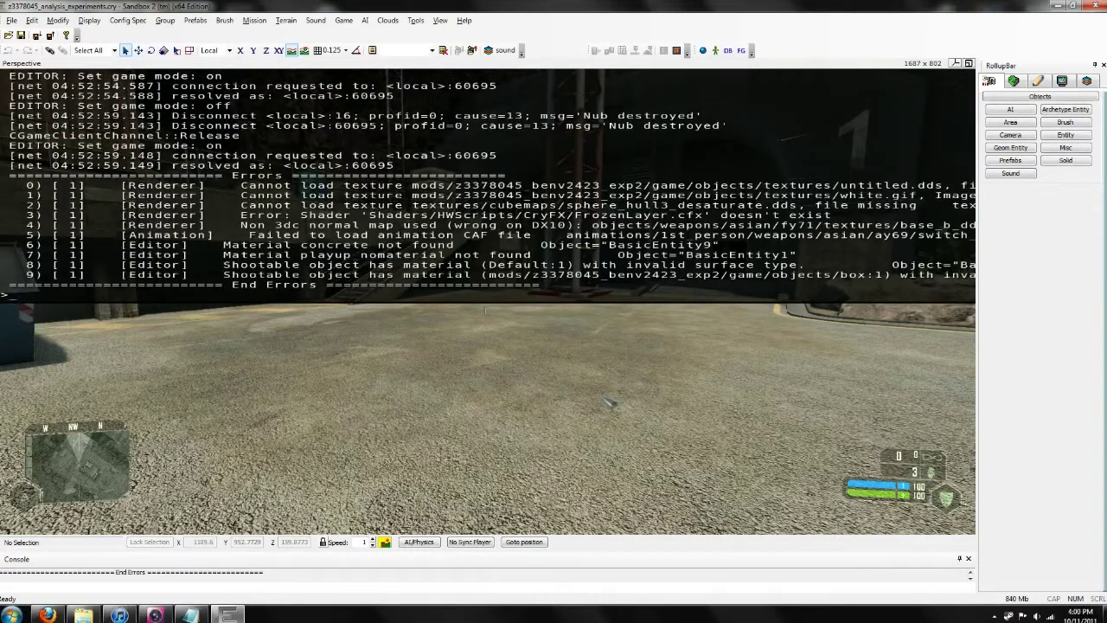
text(con_restricted 0)
key(Return)
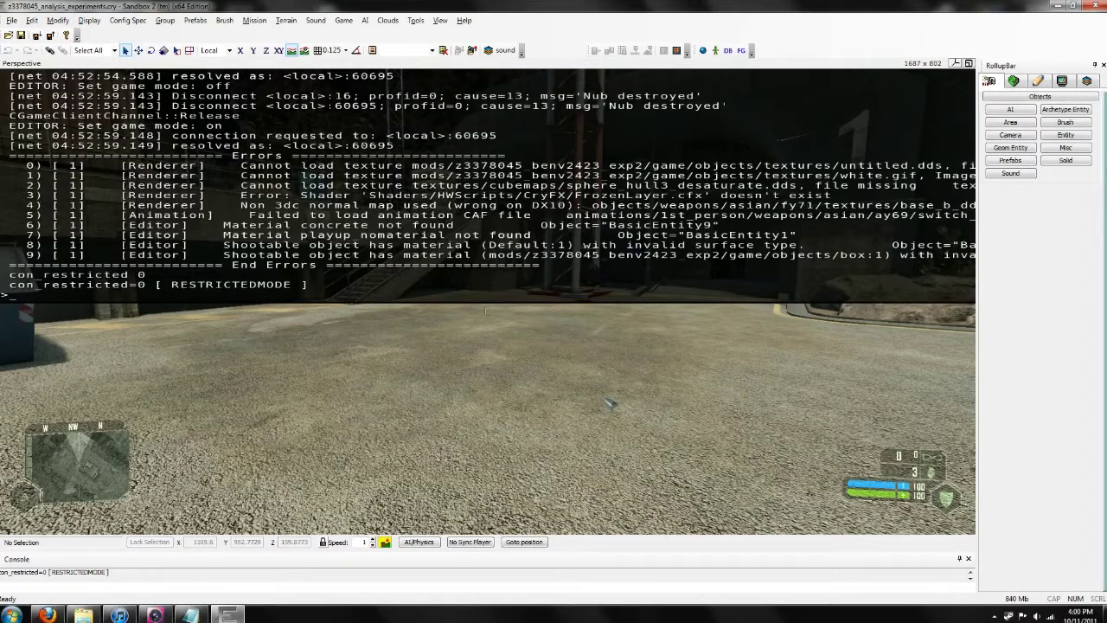
text(_hud 0)
key(Return)
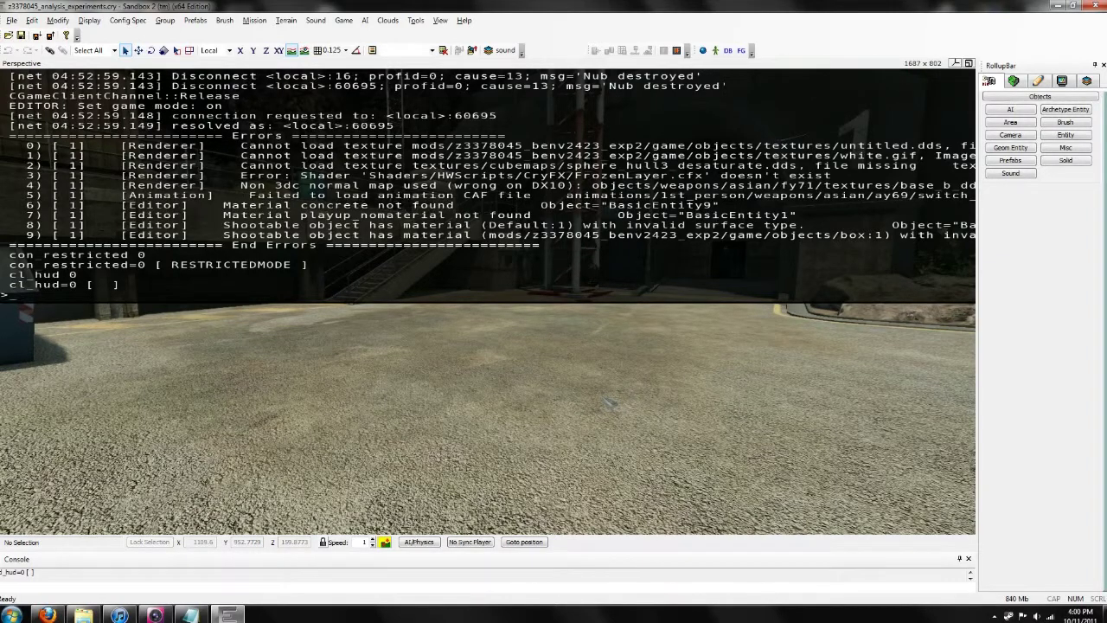
key(grave)
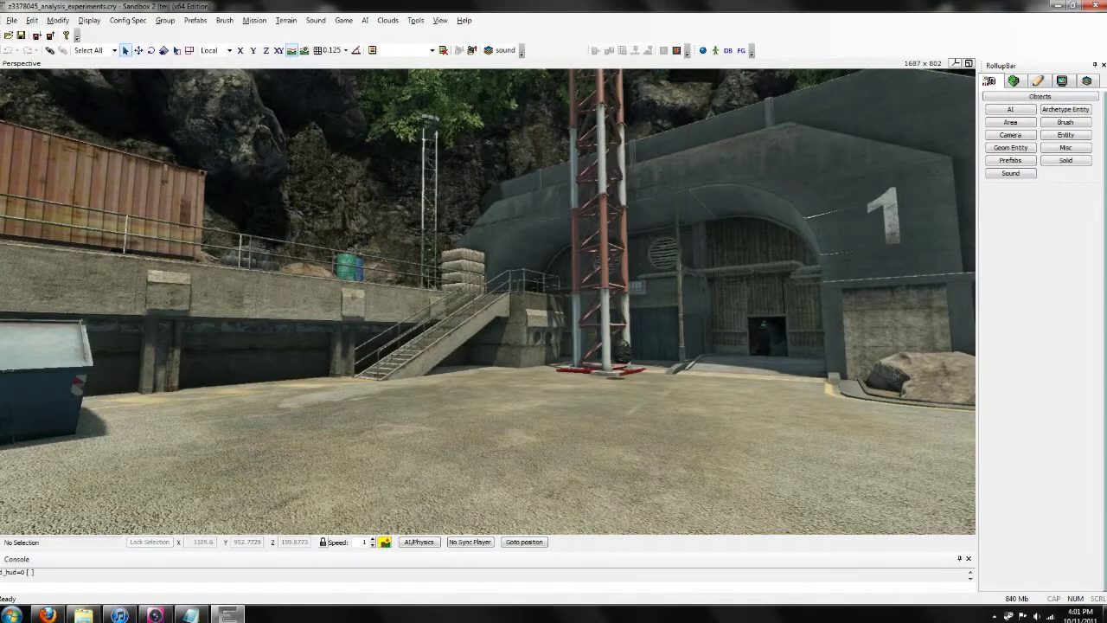
- Turn the HUD back on with the console command cl_hud 1
key(grave)
text(cl_hud)
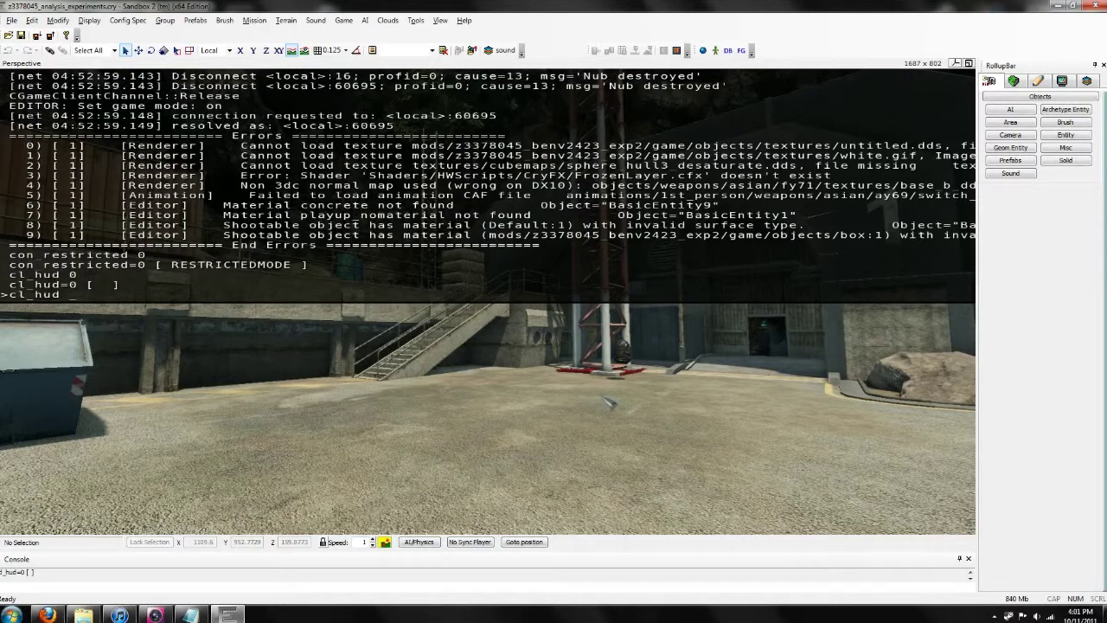
text( 1)
key(Return)
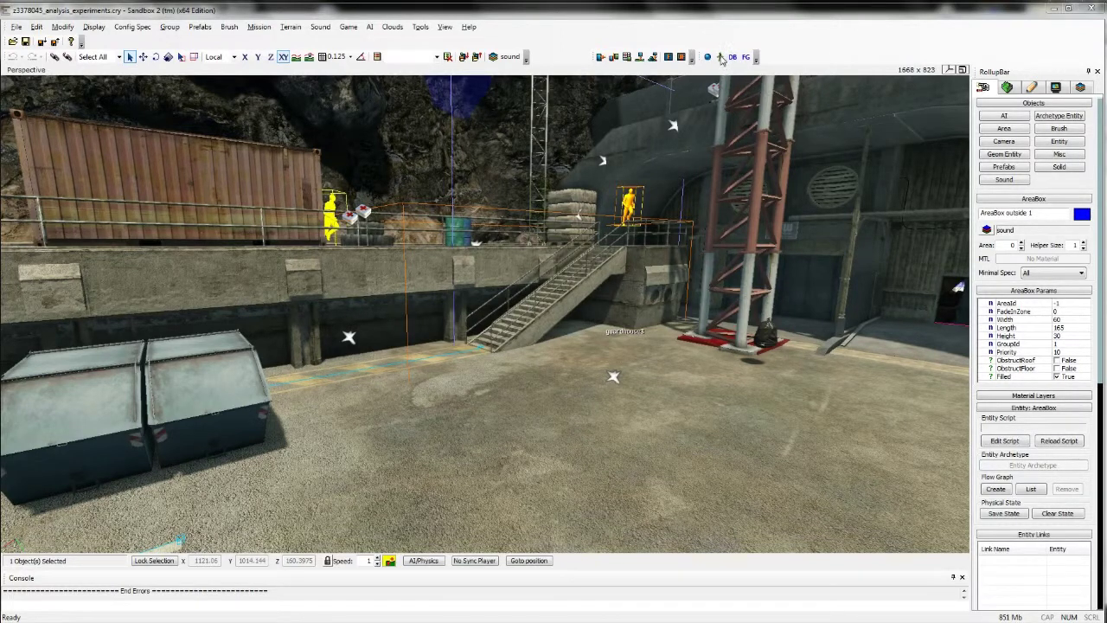
- Open the Character Editor, close the errors report and view the default character model
click(444, 27)
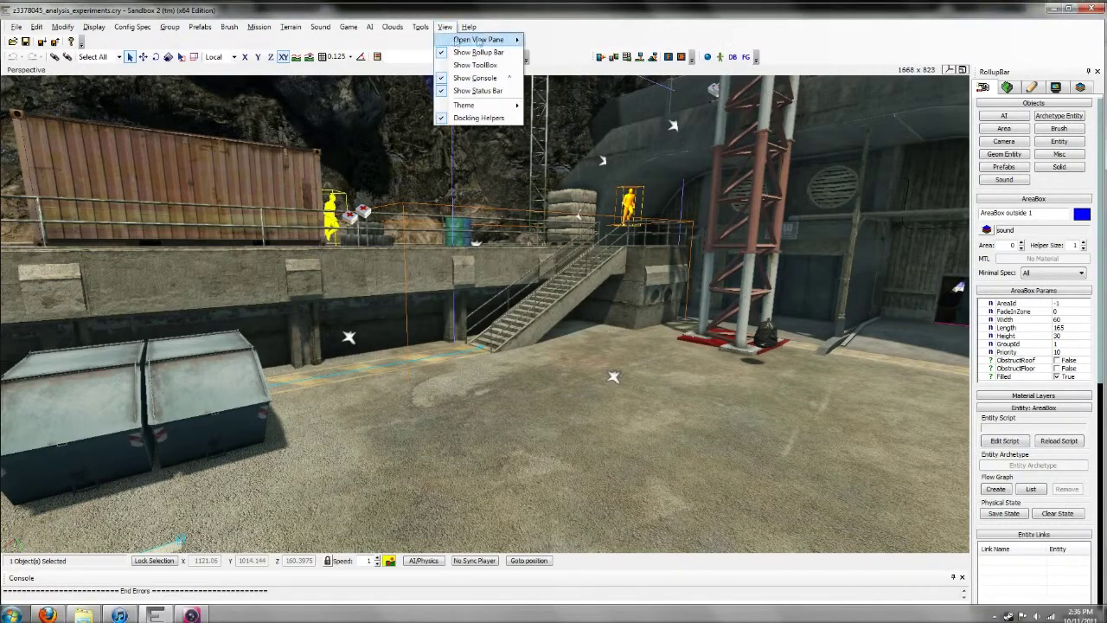
mouse_move(478, 41)
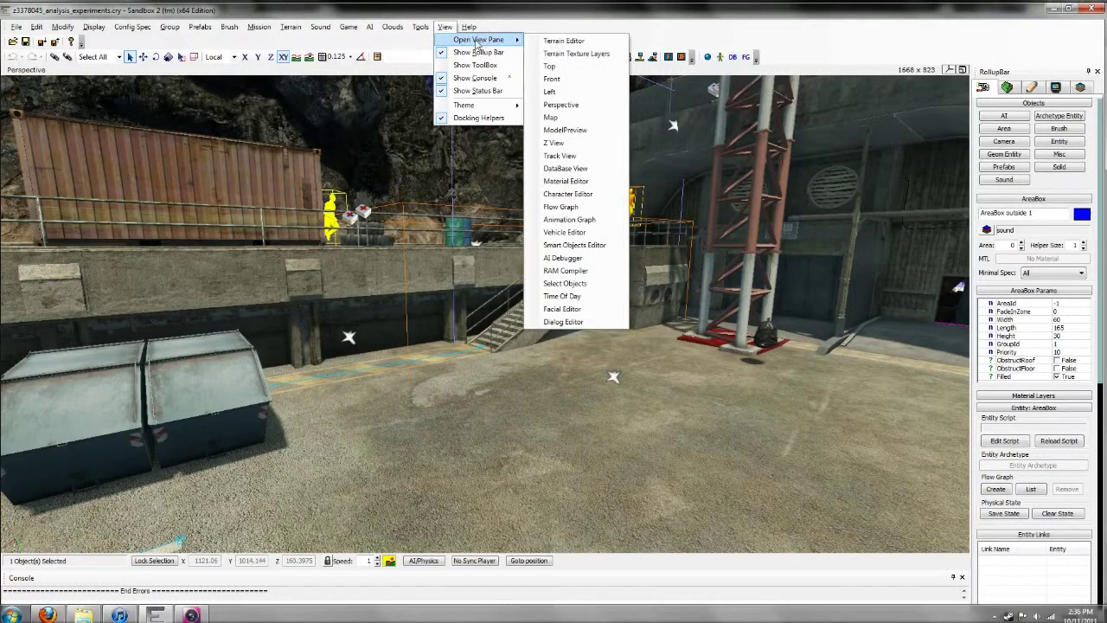
click(568, 196)
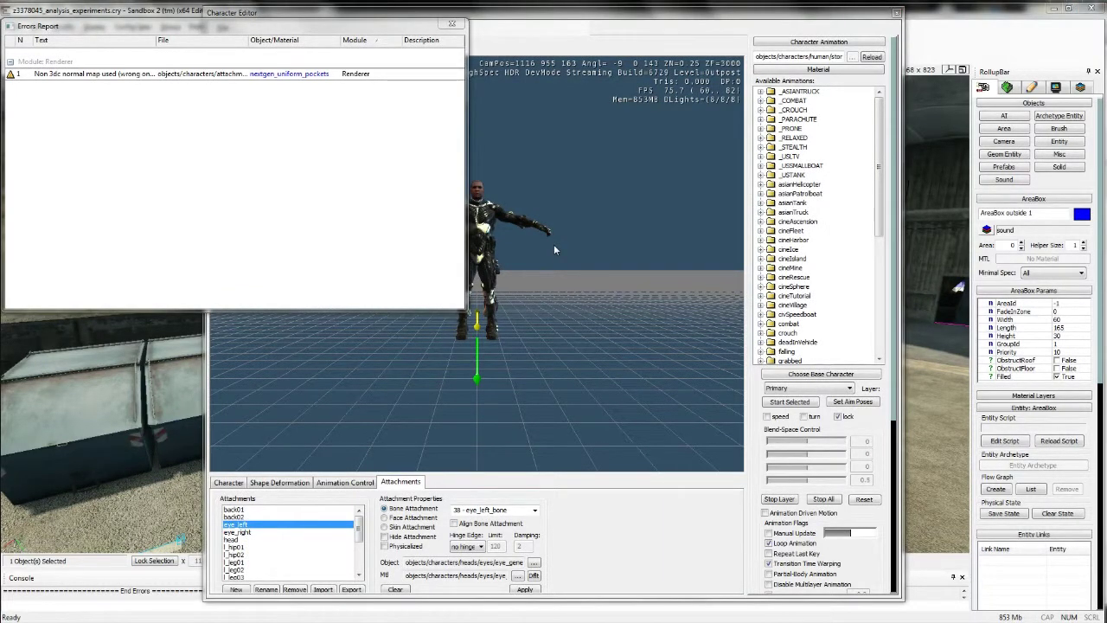
click(451, 24)
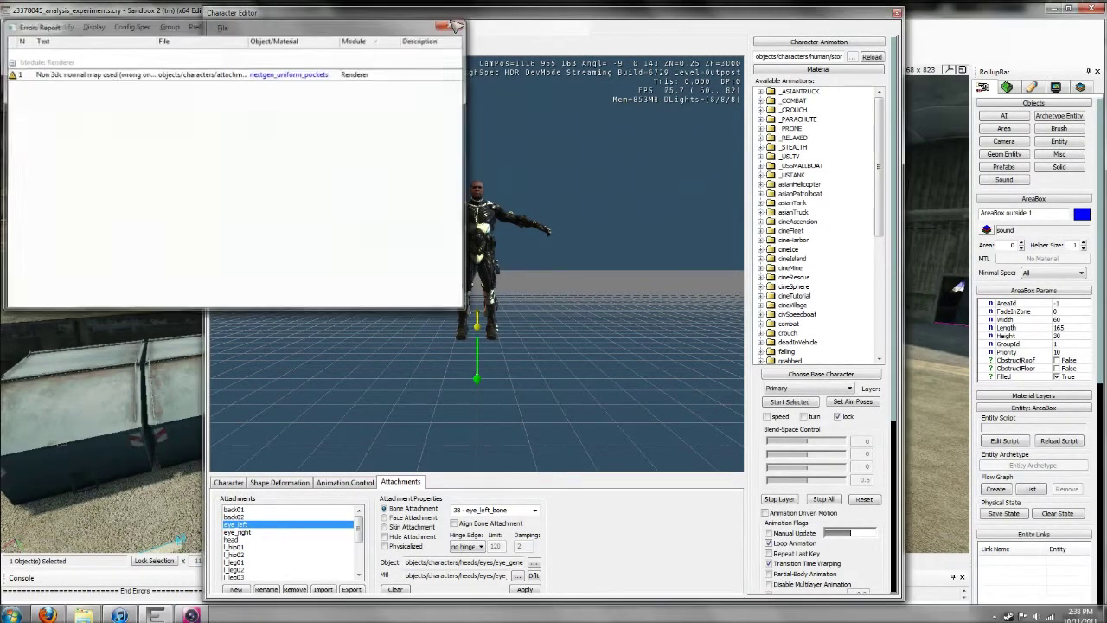
right_drag(516, 265, 517, 271)
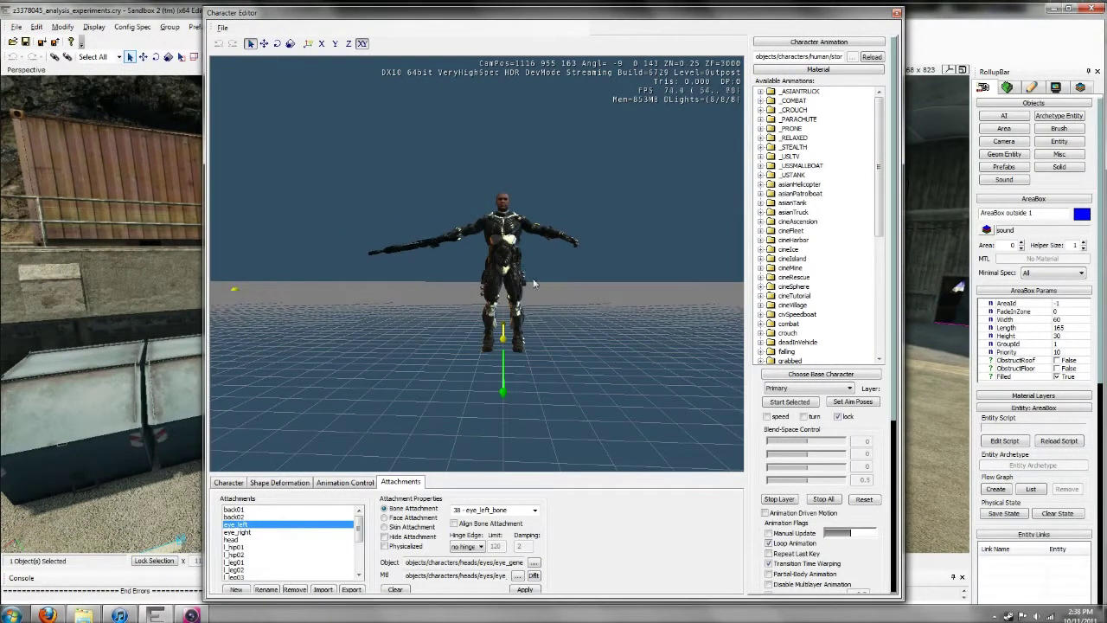
right_drag(516, 271, 516, 275)
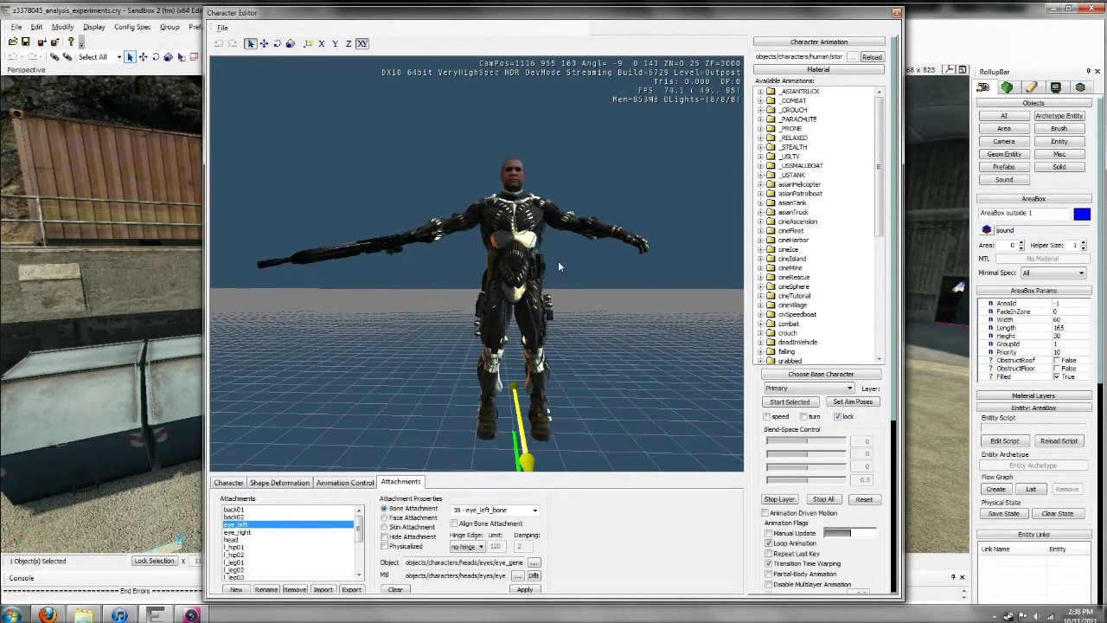
scroll(521, 240, down, 3)
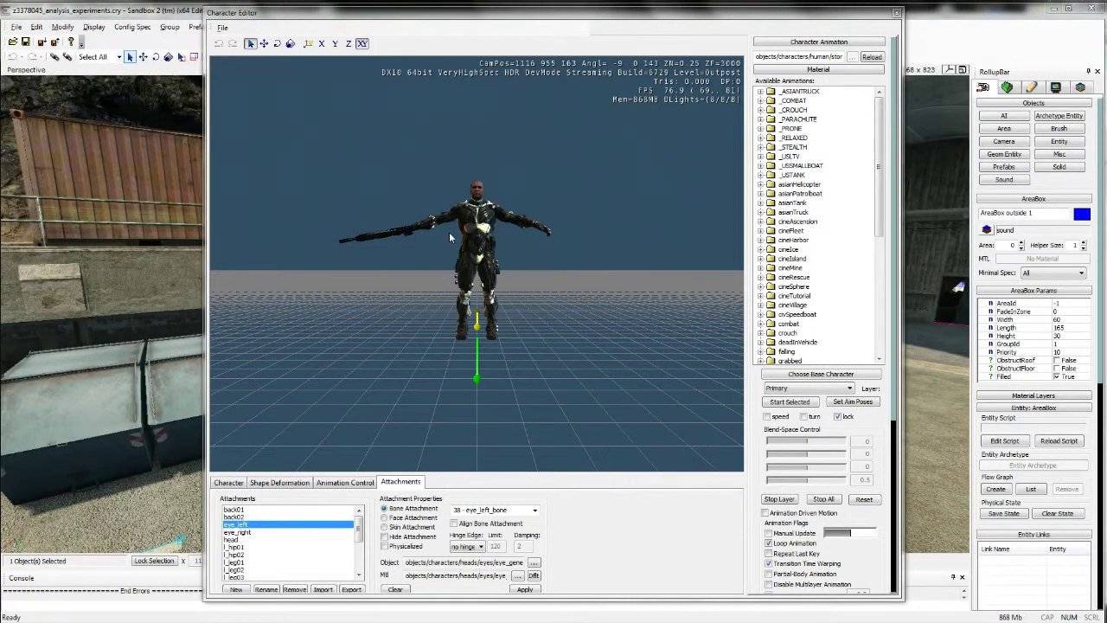
- Start opening a character file and browse to the Objects/Characters/human/asian/nk_soldier folder
click(223, 28)
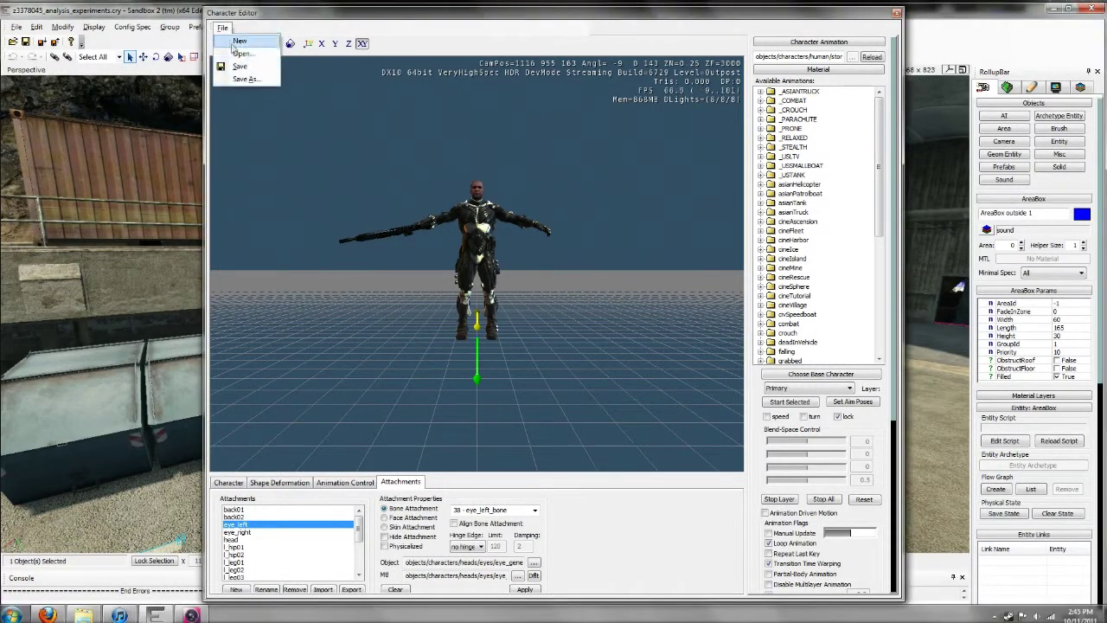
click(241, 54)
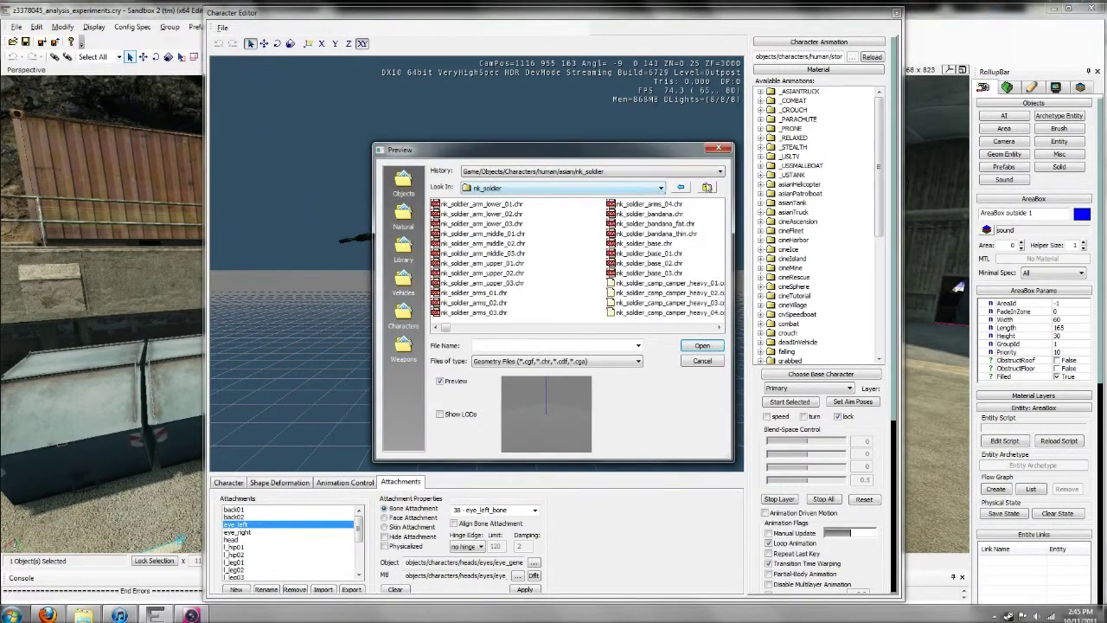
click(707, 188)
click(706, 188)
click(707, 187)
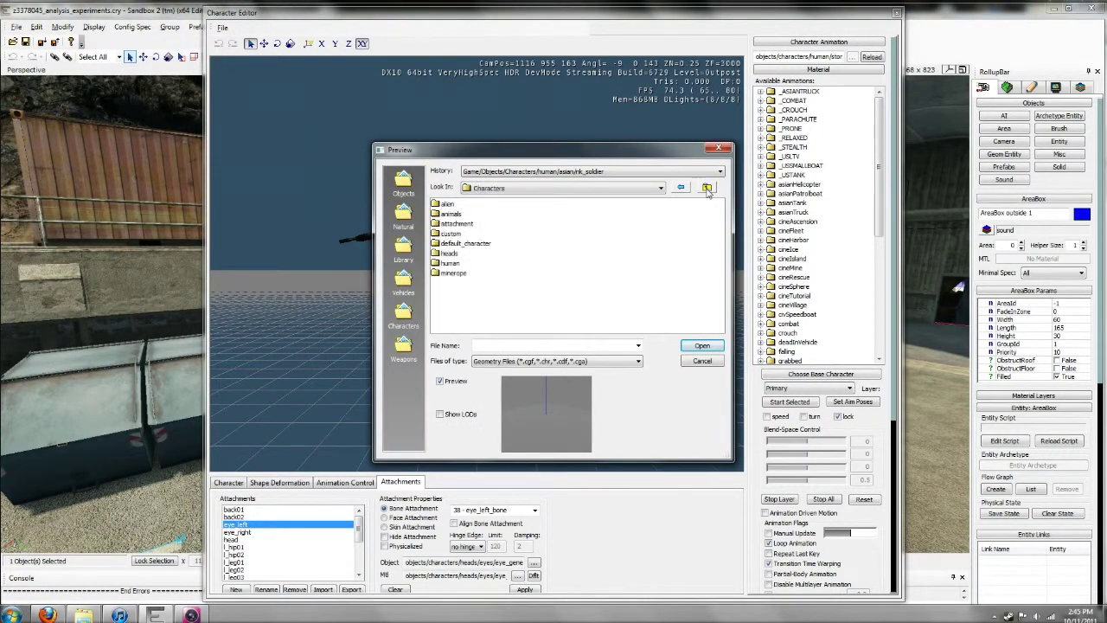
click(706, 188)
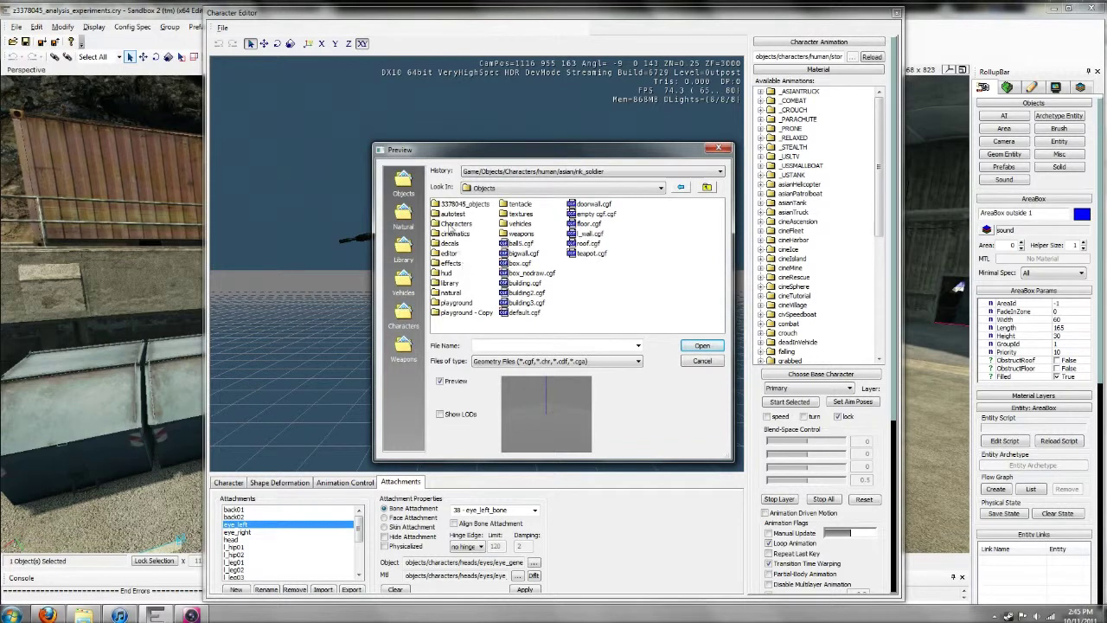
double_click(451, 224)
double_click(449, 264)
double_click(450, 212)
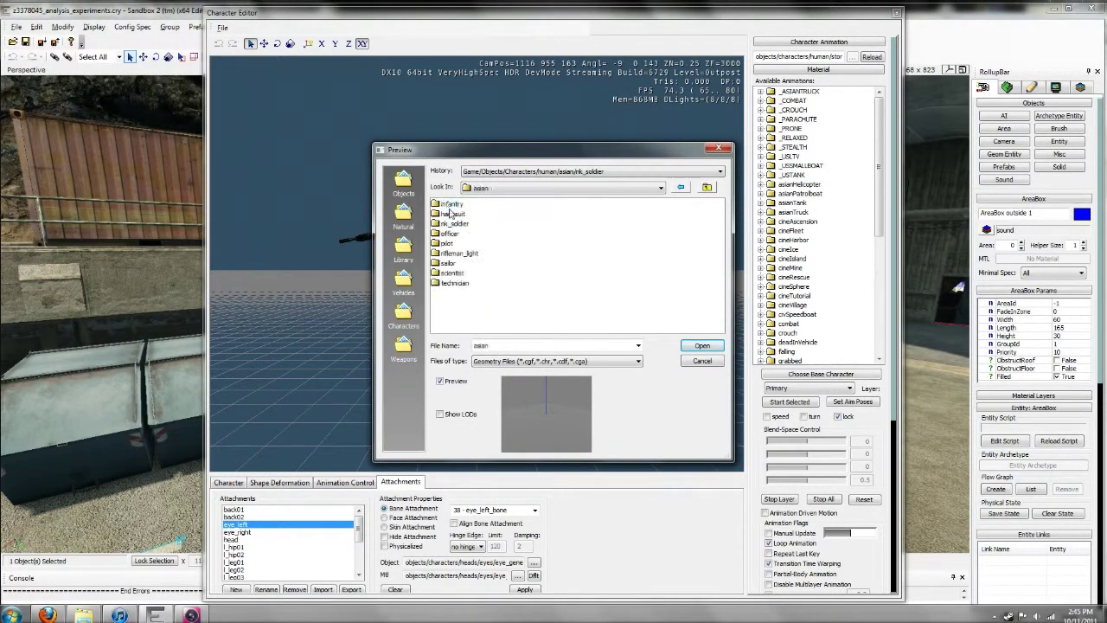
double_click(455, 224)
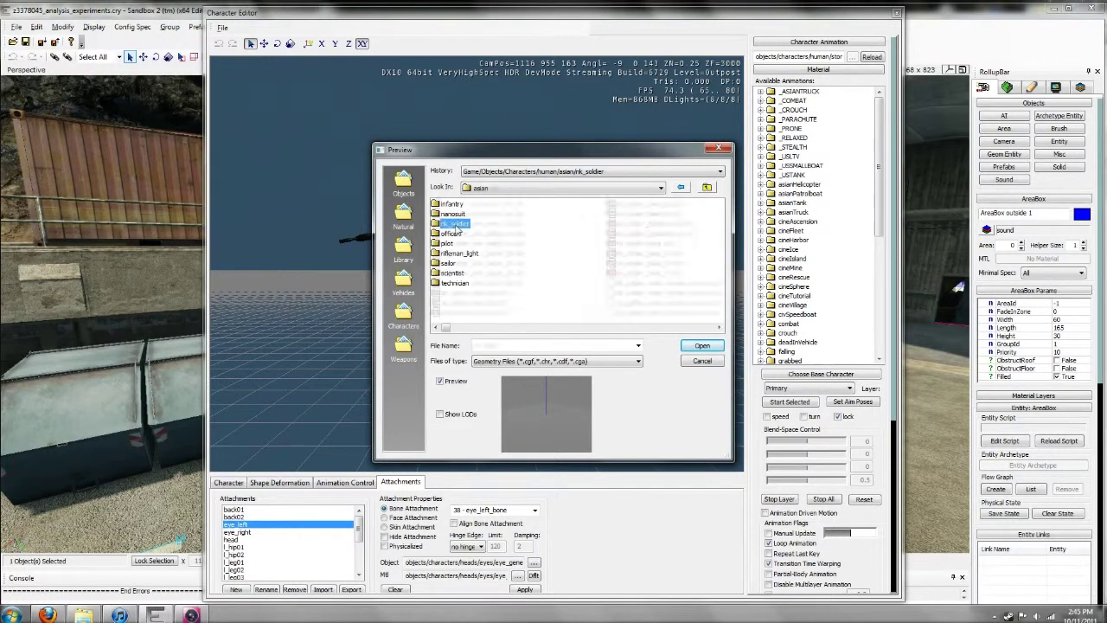
- Filter the folder by nk_soldier_jungle_light_leader_01* and open the file nk_soldier_jungle_light_leader_01.cdf
double_click(506, 345)
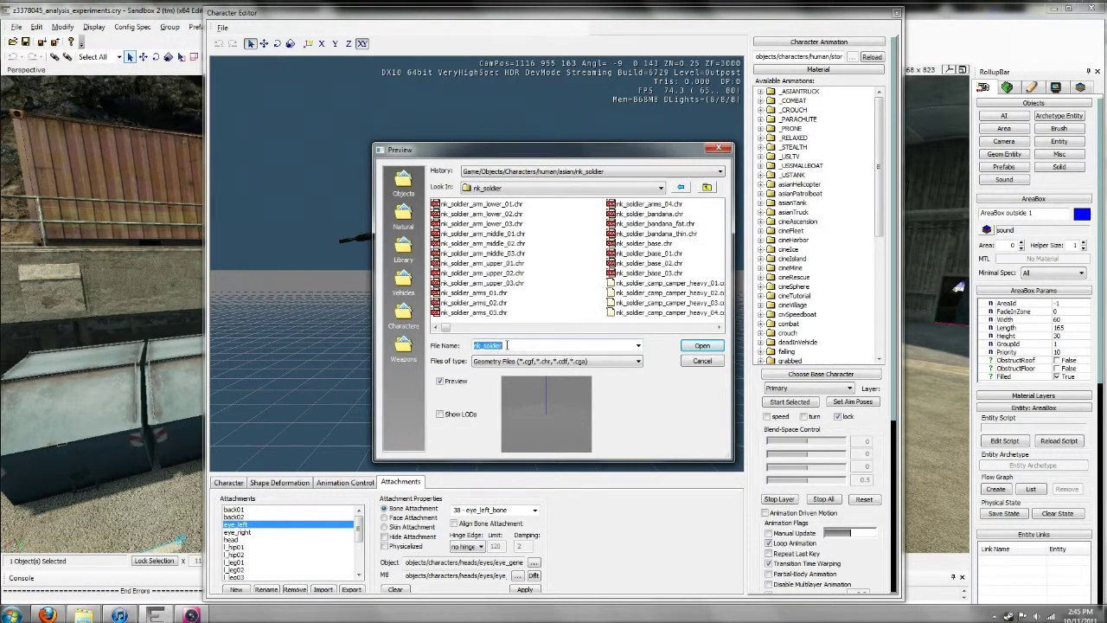
text(nk_soldier_jungle_light_leader_01)
text(*)
key(Return)
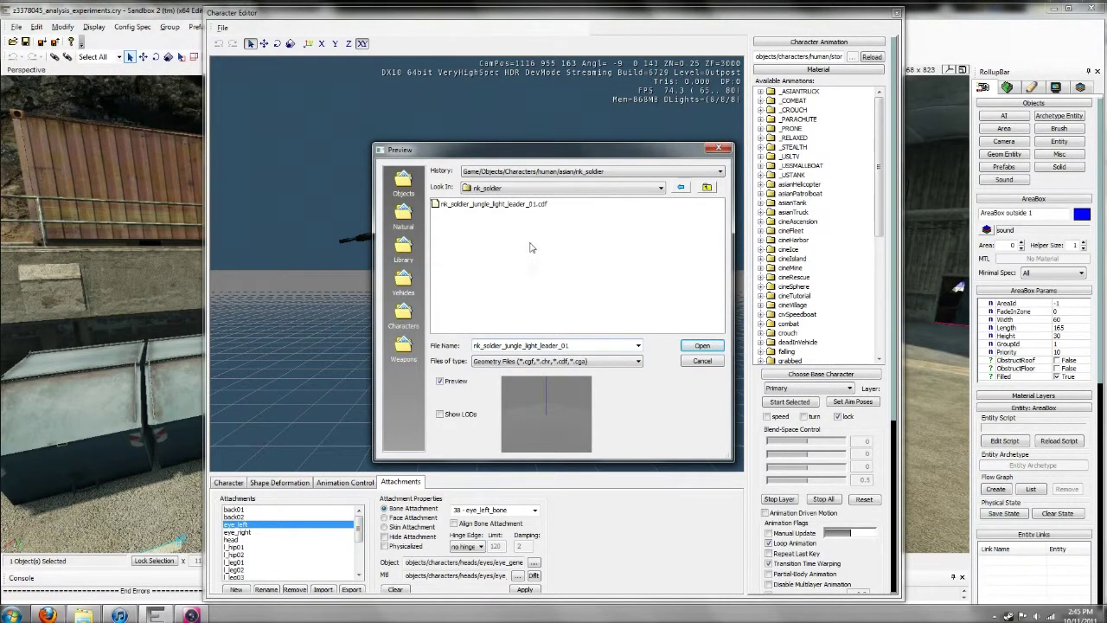
click(509, 208)
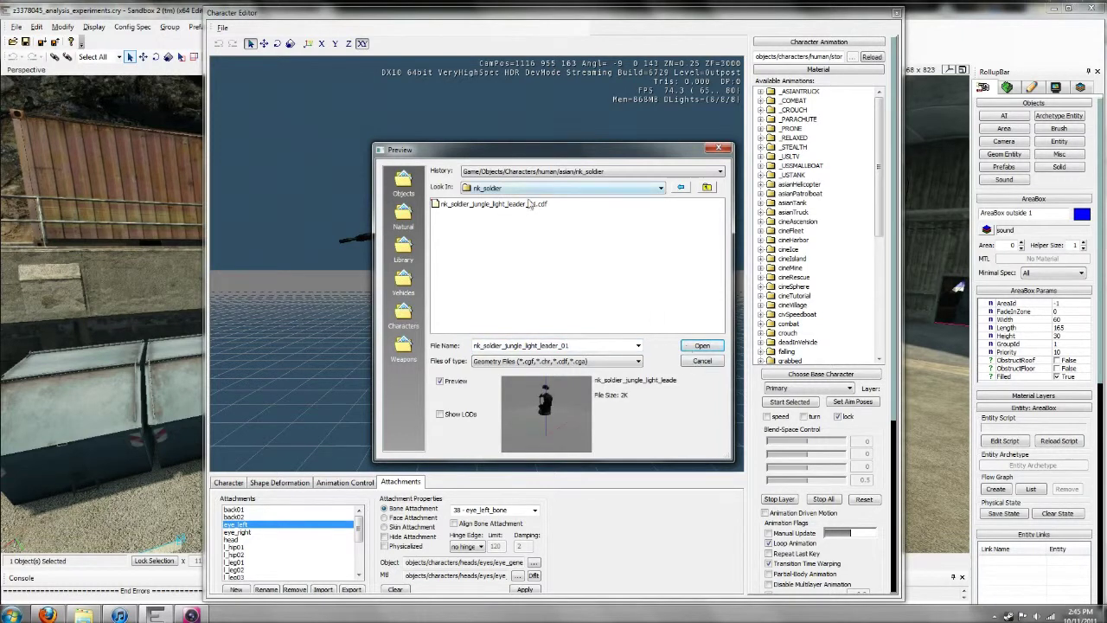
click(531, 205)
click(701, 346)
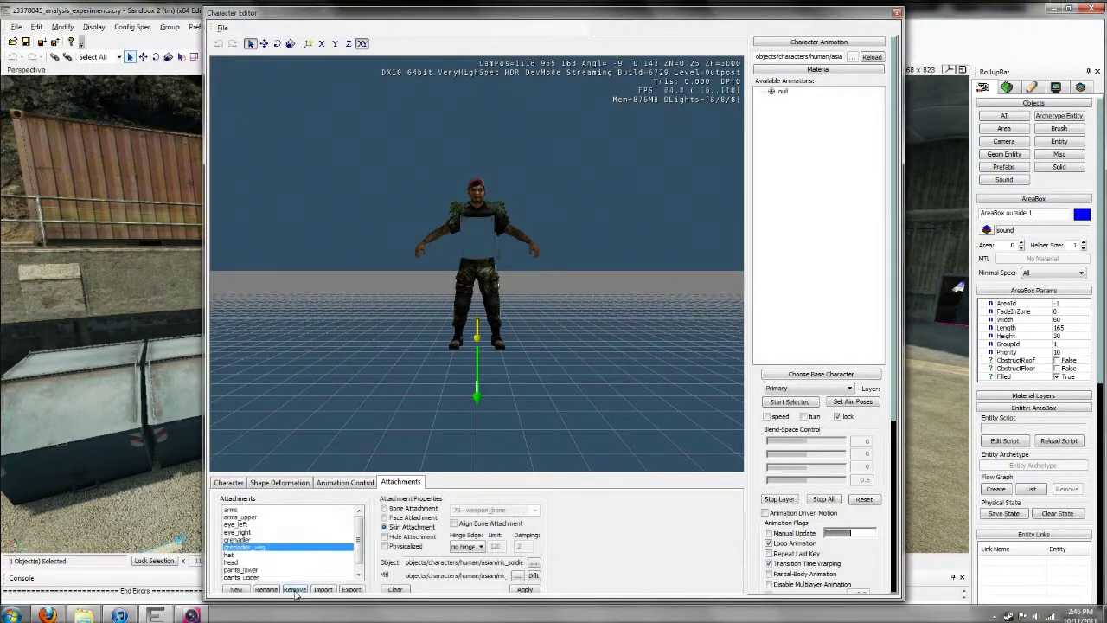
- Remove all the existing attachments from the soldier character, including arms, head, hat and pants
click(296, 593)
click(296, 593)
click(296, 593)
click(296, 593)
click(296, 592)
click(295, 590)
click(295, 590)
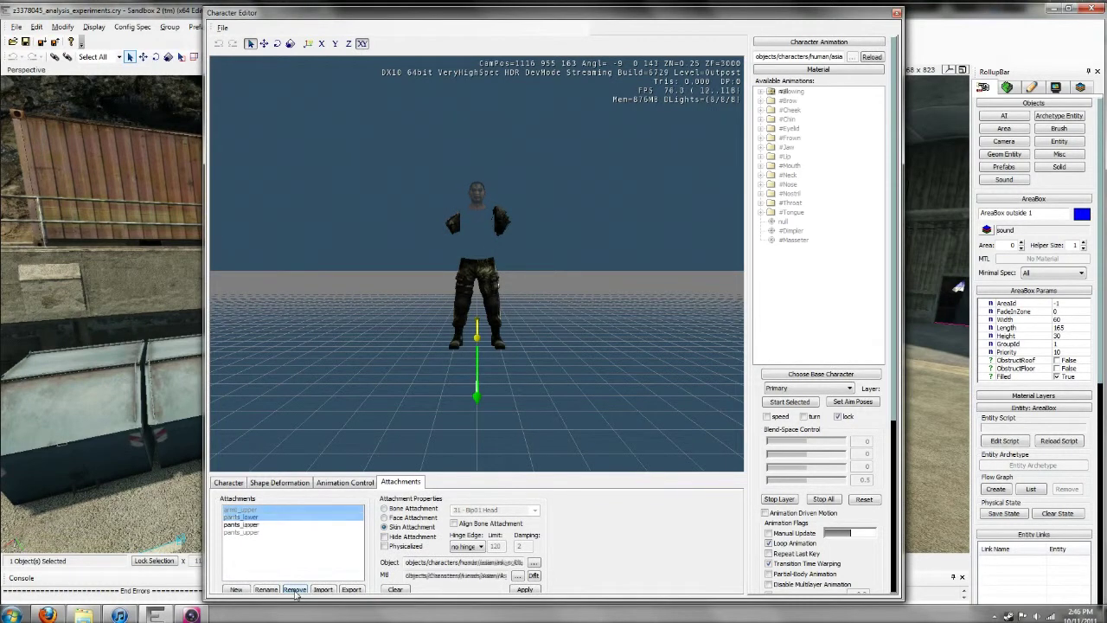
click(295, 590)
click(294, 590)
click(295, 590)
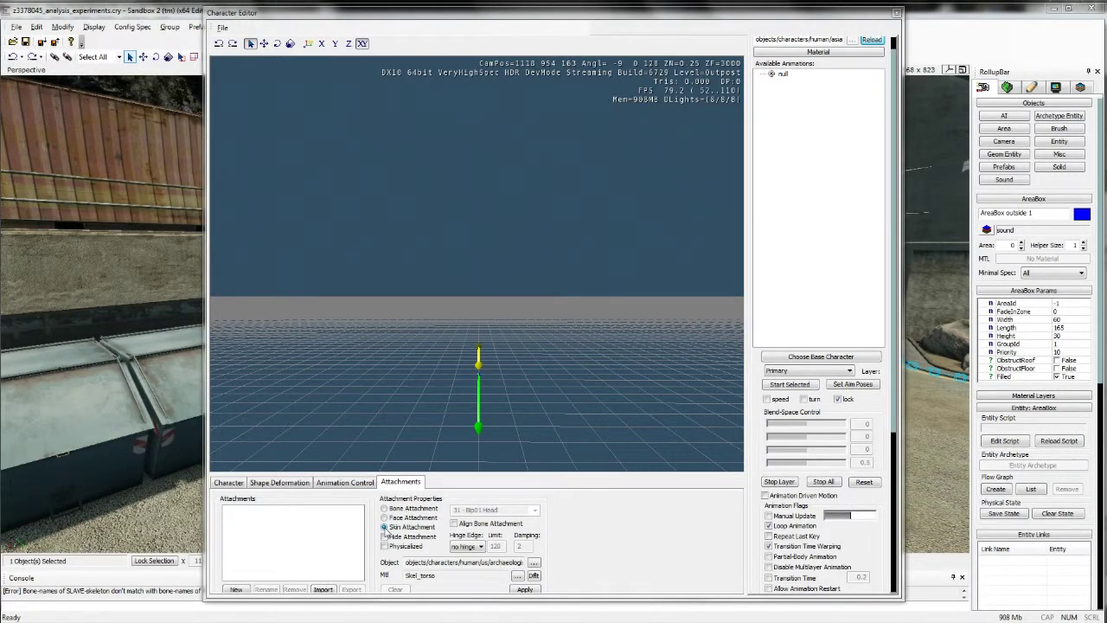
- Create a new attachment named body
click(236, 589)
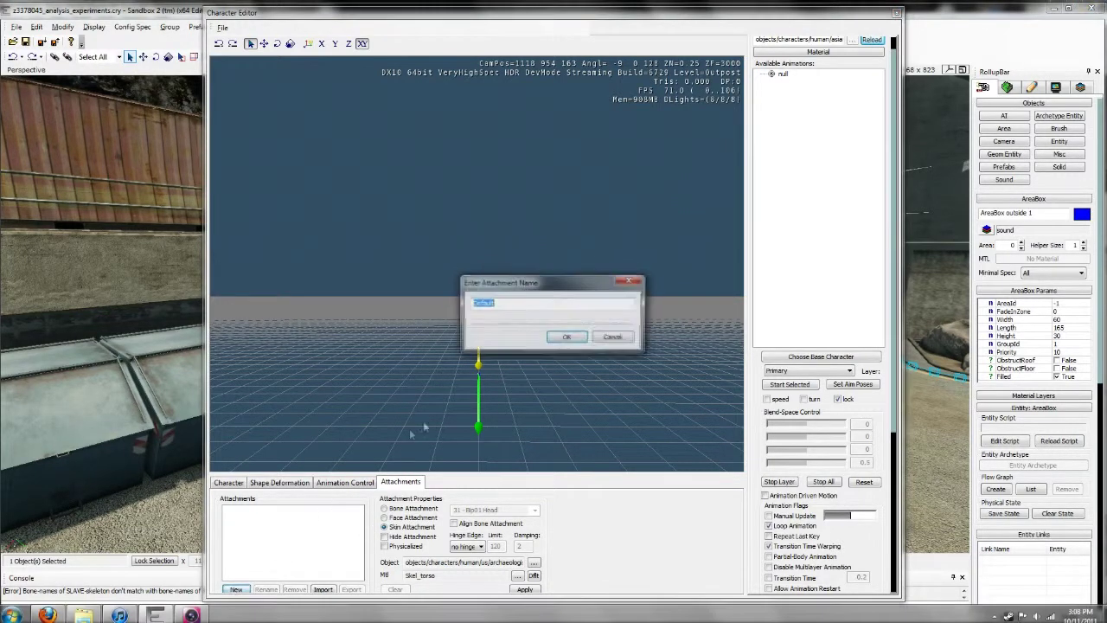
text(body)
key(Return)
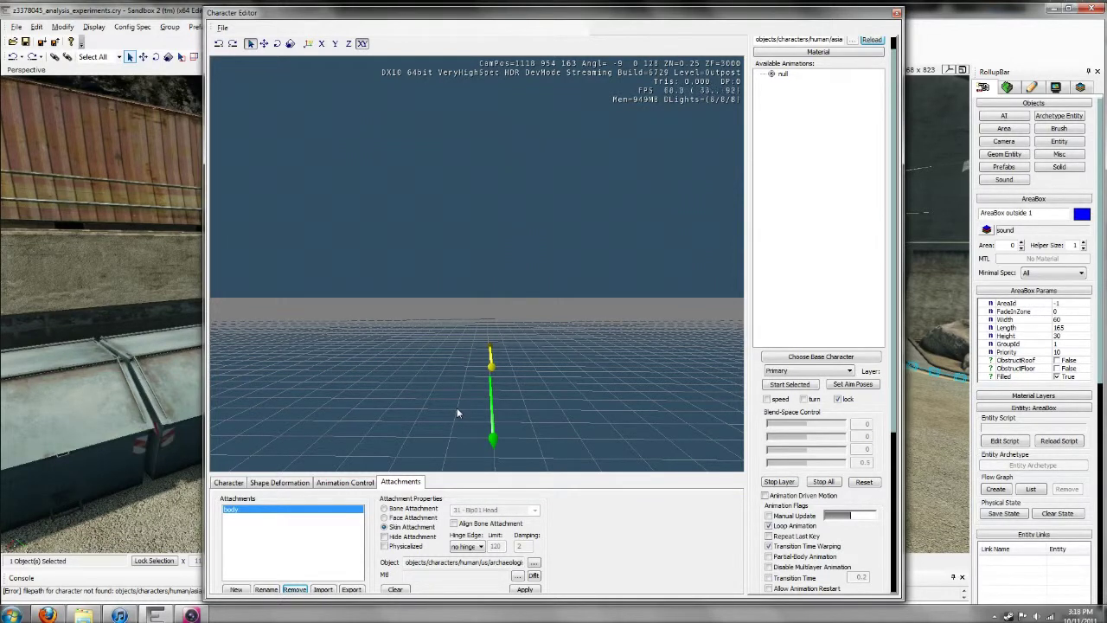
- Assign archaeologist_male_02.chr from Objects/Characters/human/us/archaeologist as the object of the body attachment
click(534, 564)
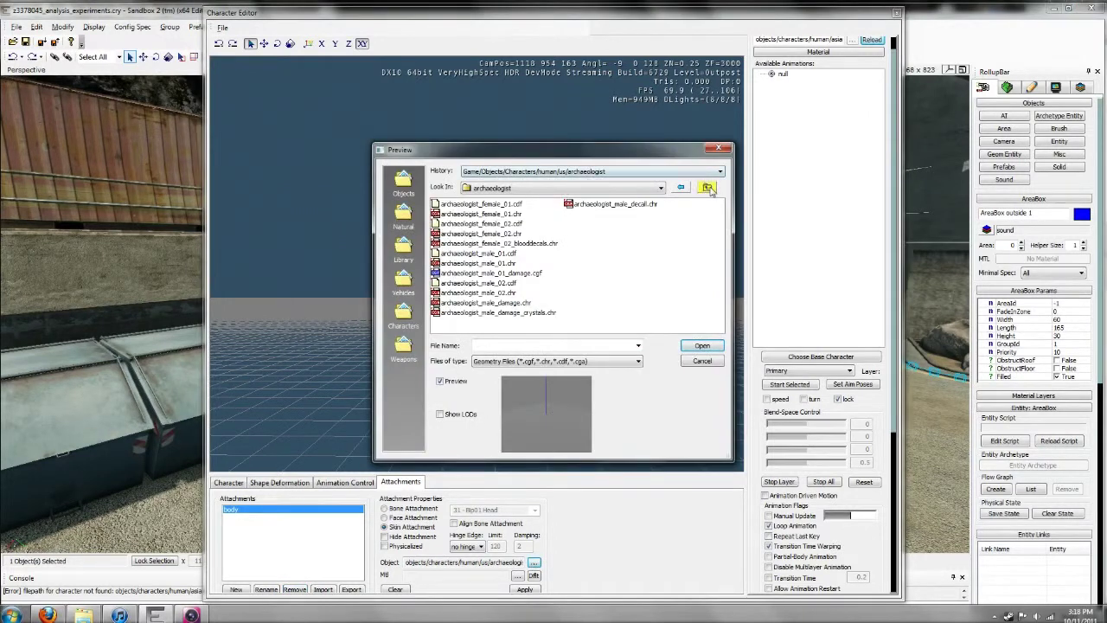
click(706, 186)
click(706, 187)
click(706, 187)
click(707, 187)
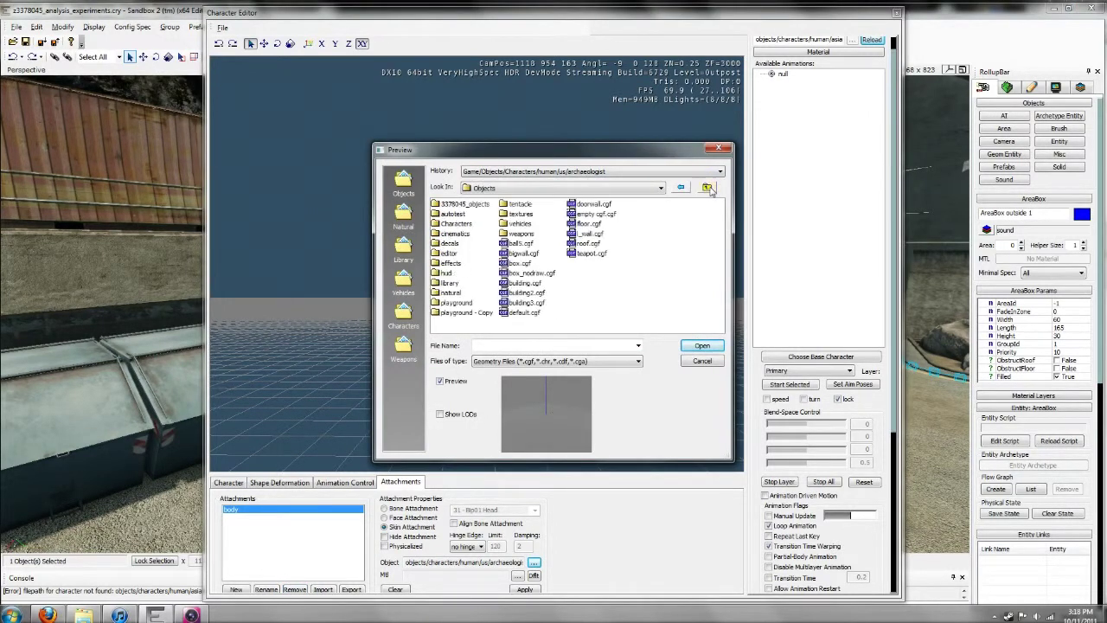
double_click(450, 224)
double_click(444, 253)
double_click(443, 245)
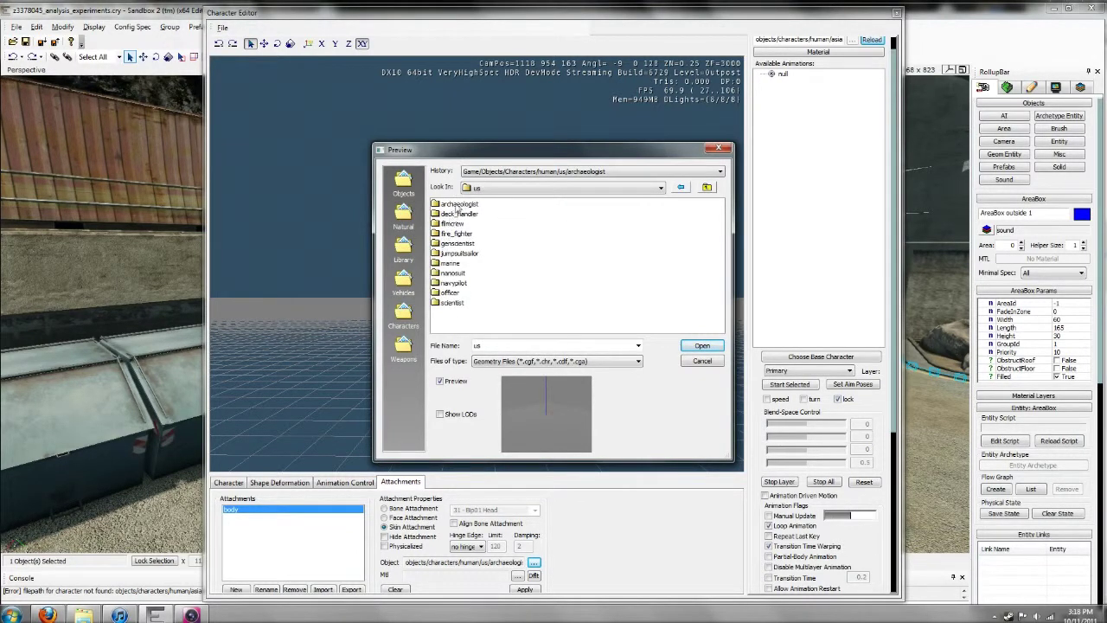
double_click(457, 205)
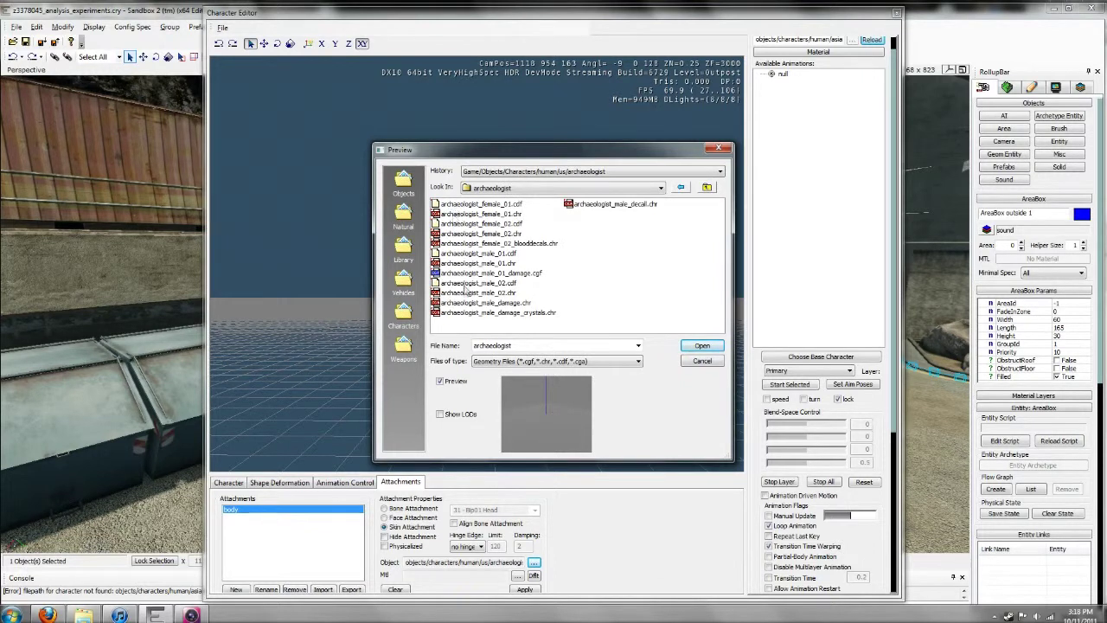
click(477, 294)
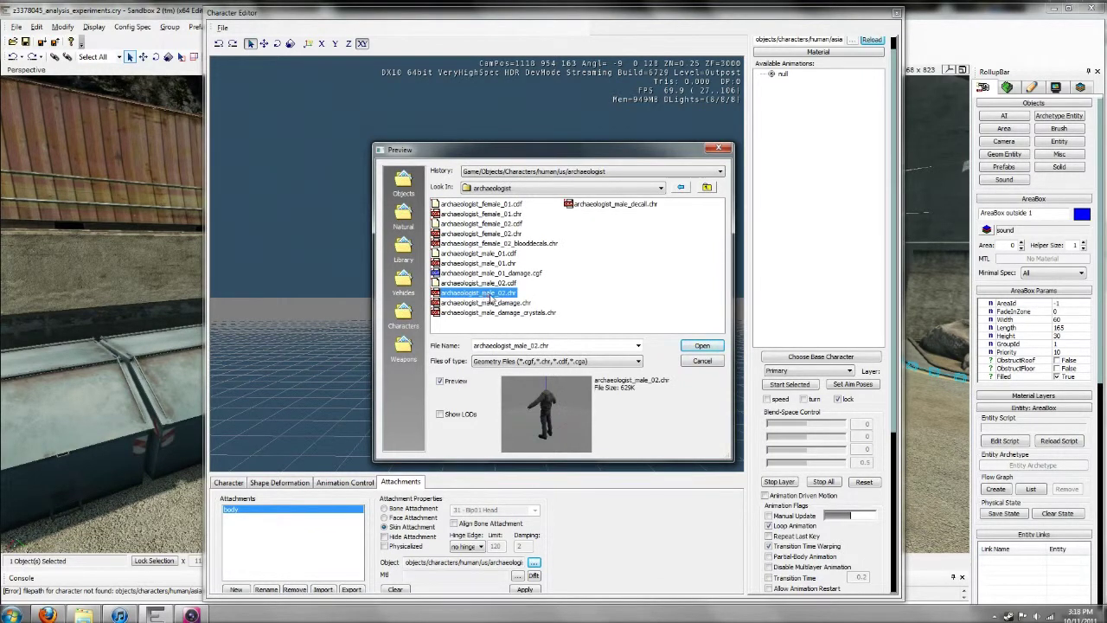
click(694, 345)
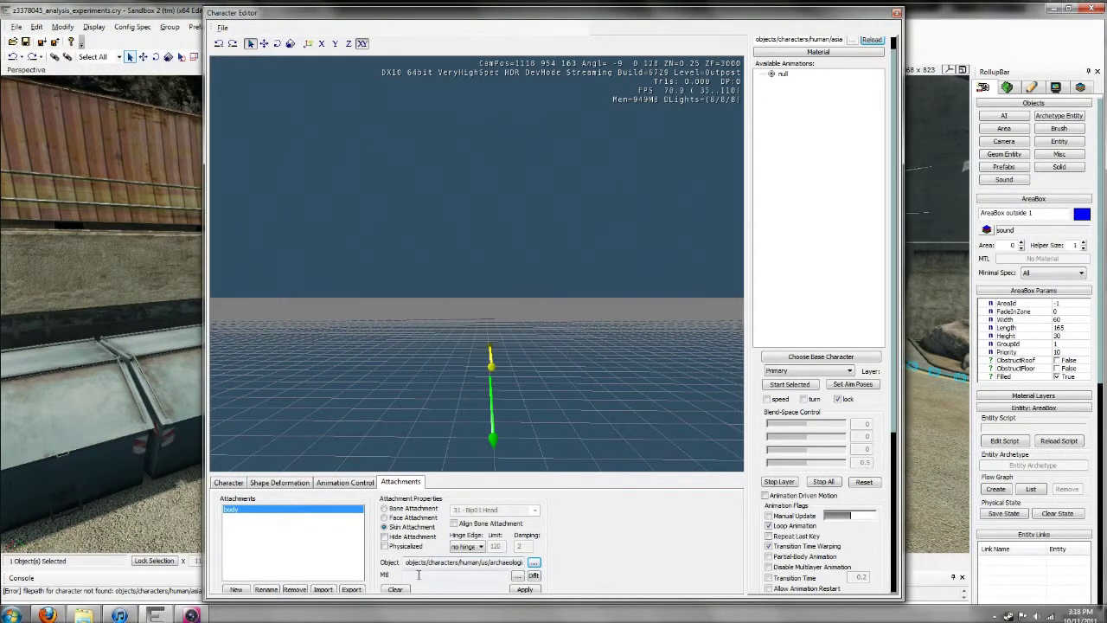
- Set the body attachment's material to Skel_torso from objects/characters/human/us/archaeologist and apply the attachment
click(516, 575)
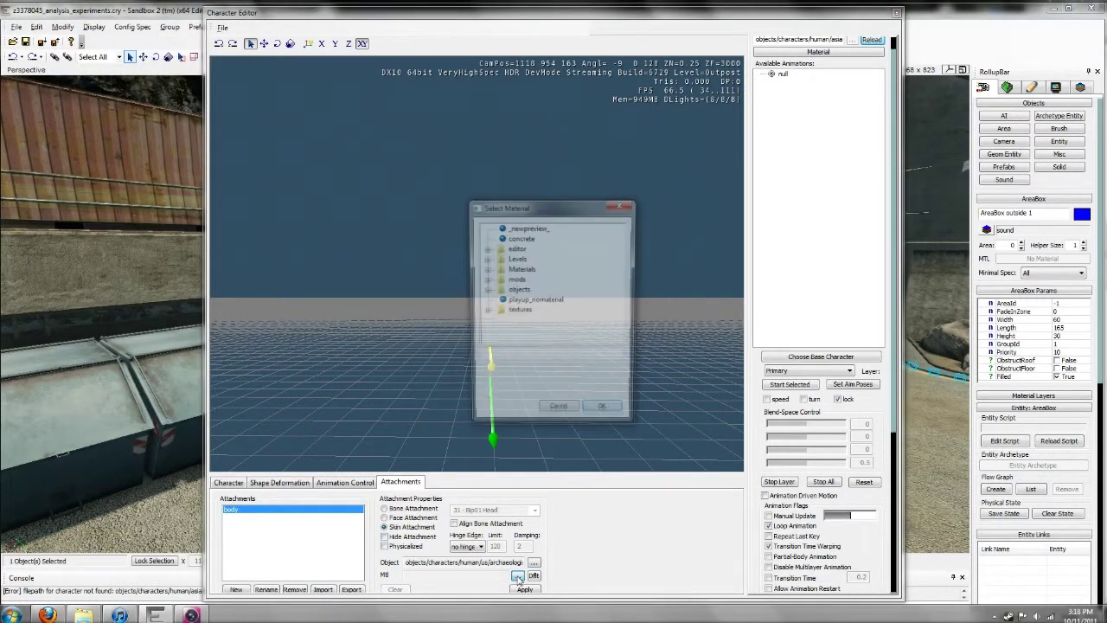
click(485, 290)
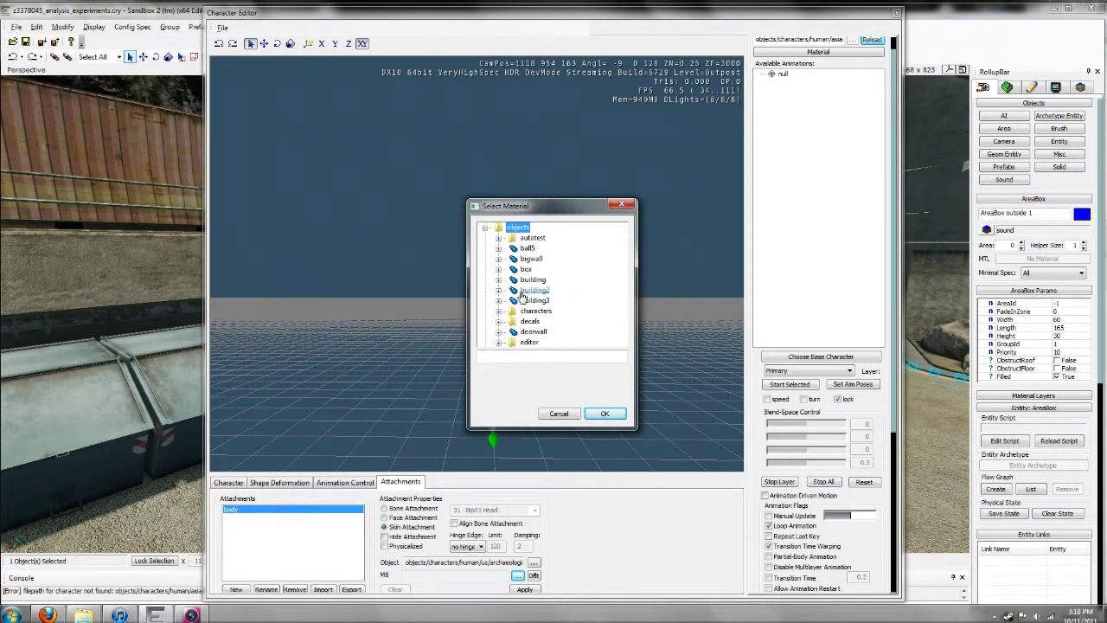
click(499, 286)
scroll(521, 329, down, 1)
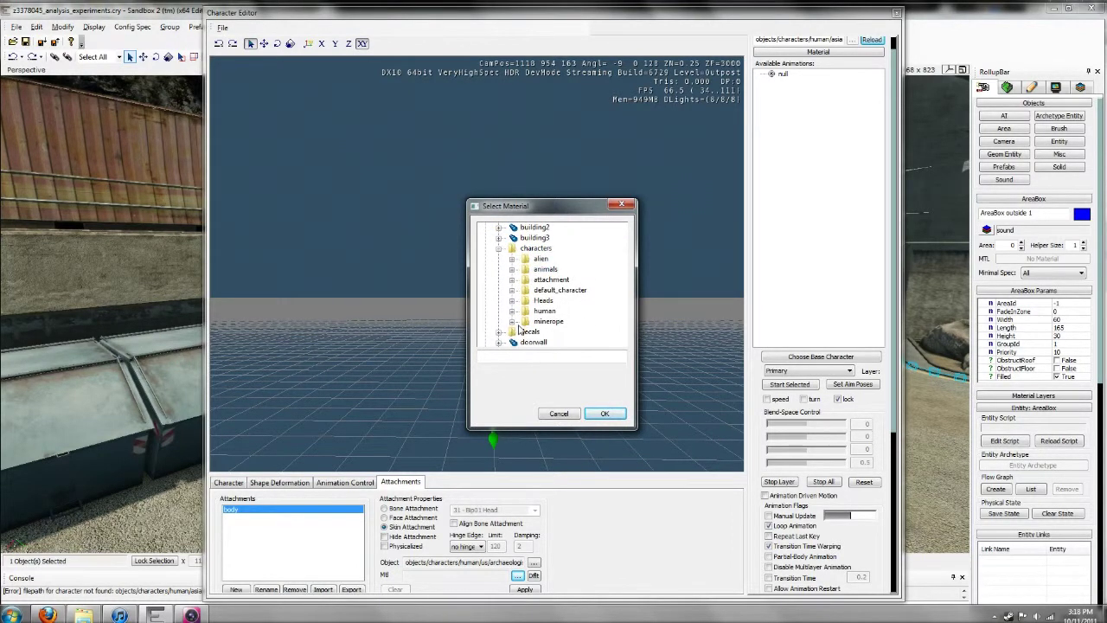
click(511, 312)
scroll(519, 318, down, 1)
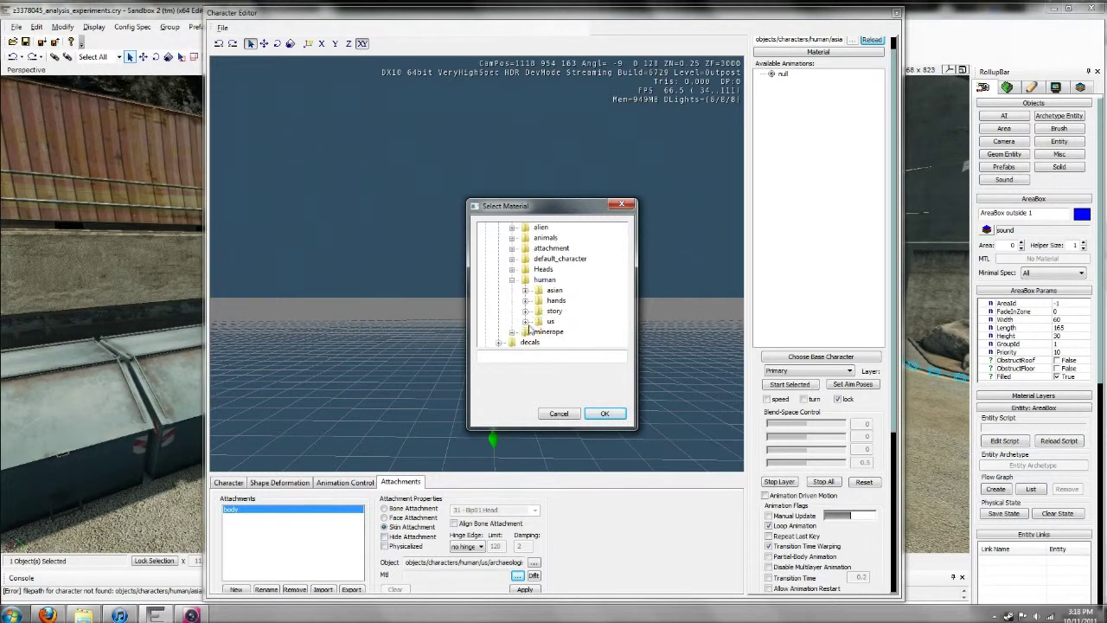
click(524, 321)
scroll(526, 325, down, 1)
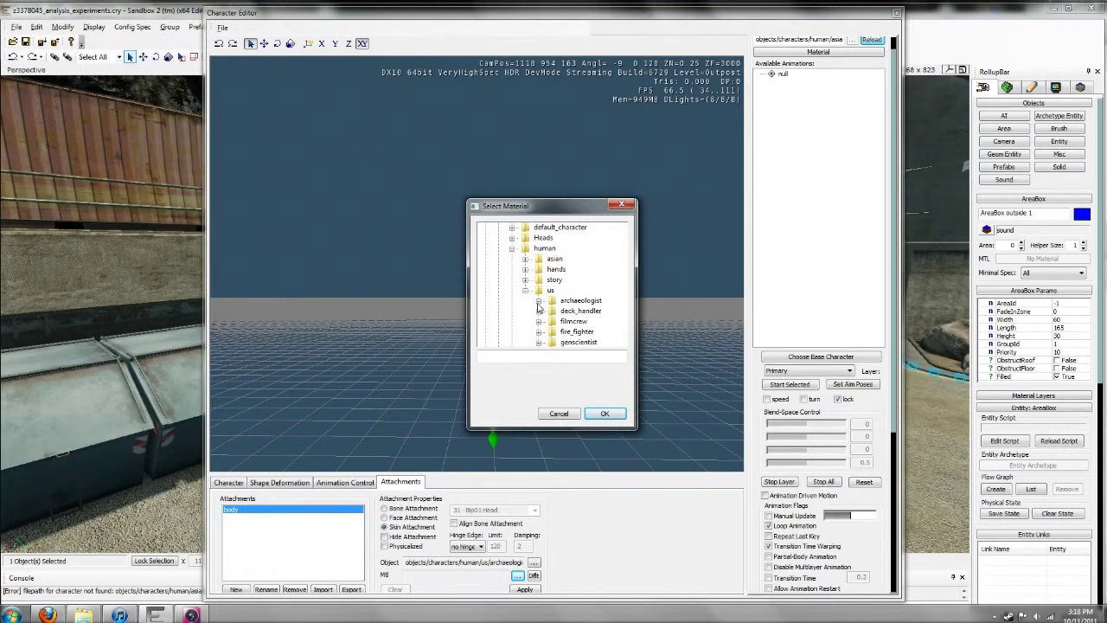
click(538, 300)
scroll(541, 302, down, 1)
click(579, 313)
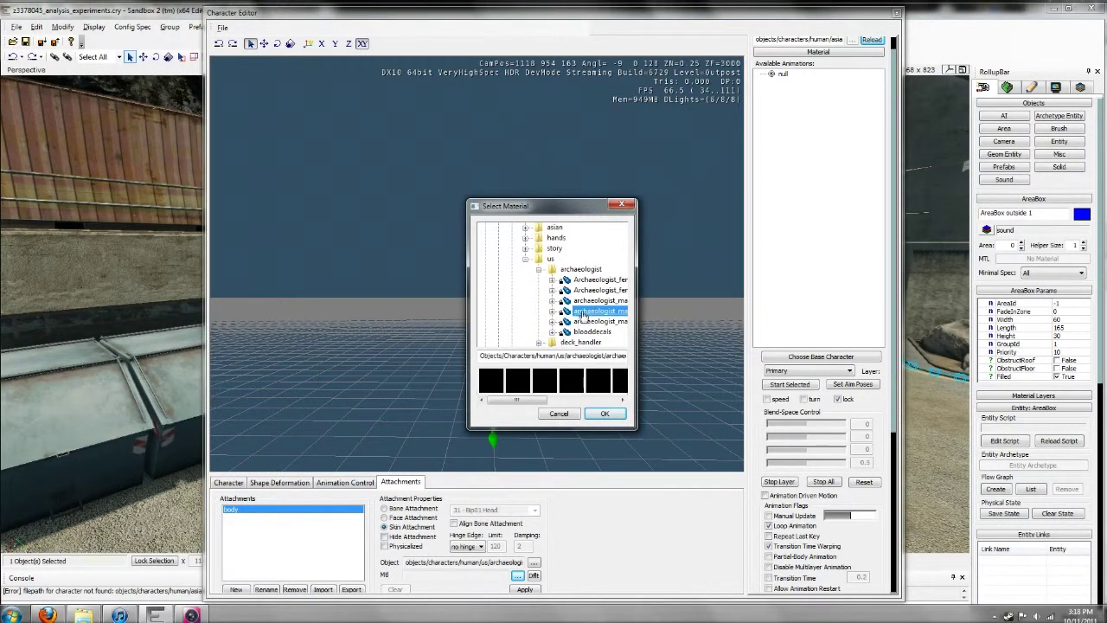
click(499, 381)
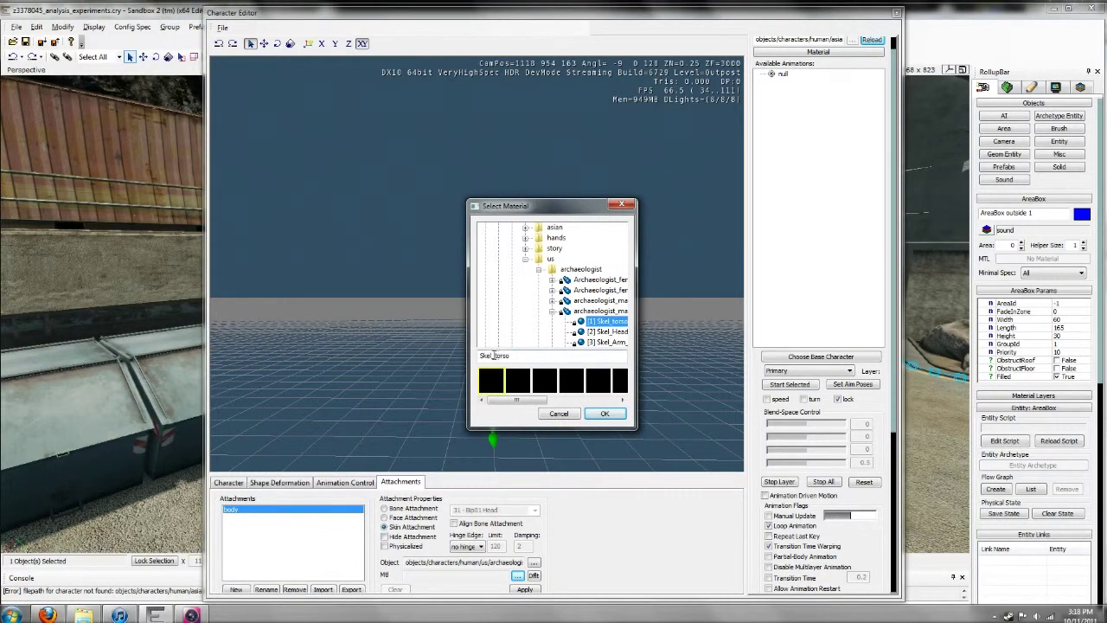
click(603, 414)
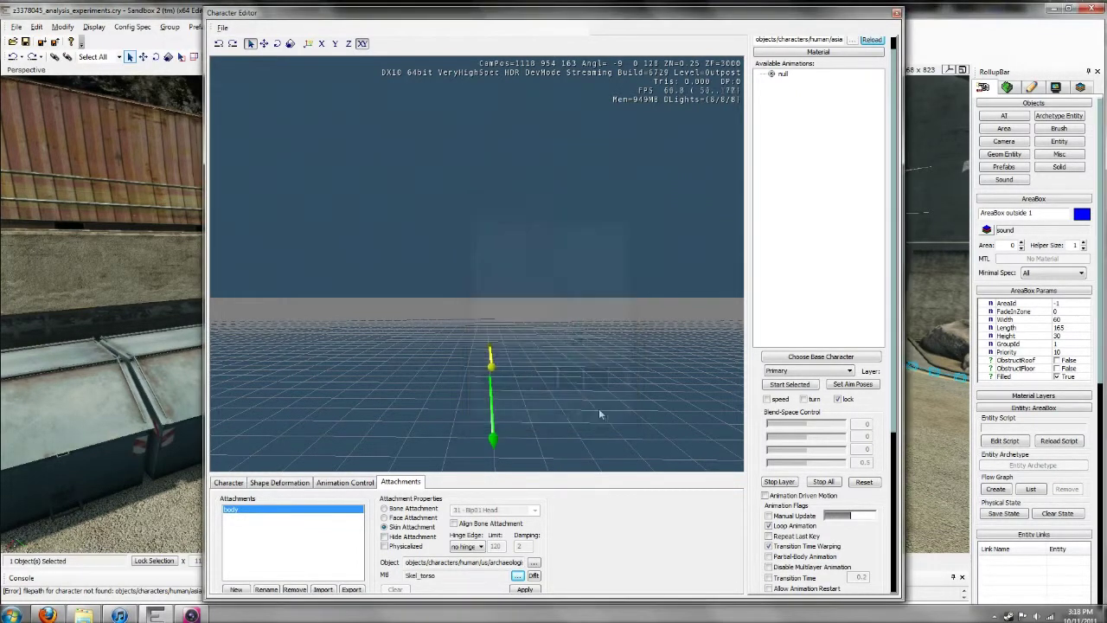
click(525, 589)
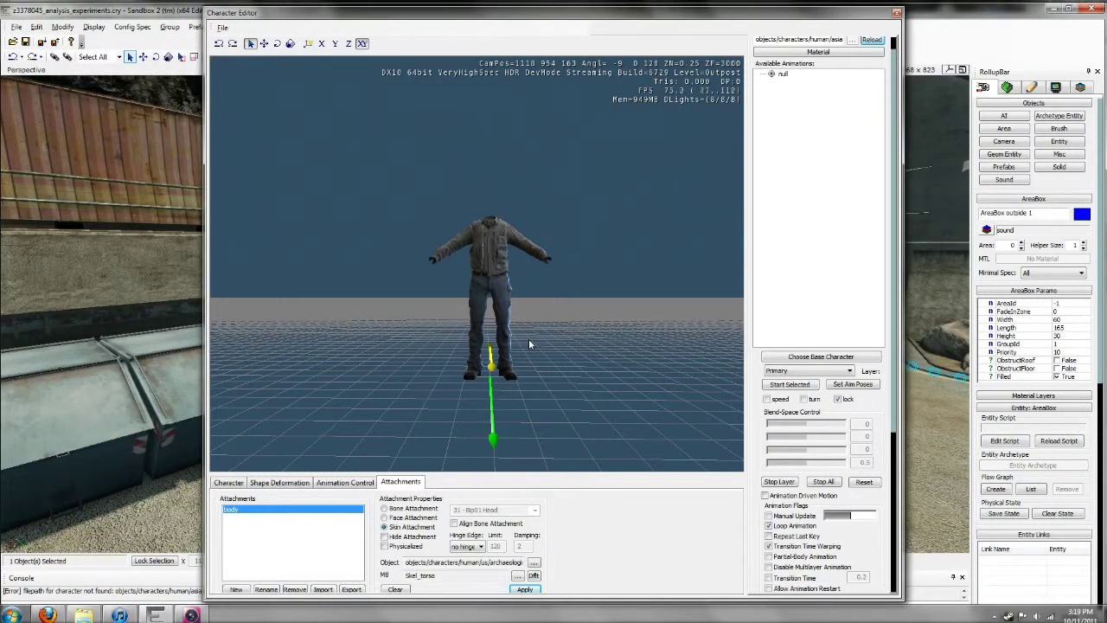
- Create a new attachment named head
click(236, 589)
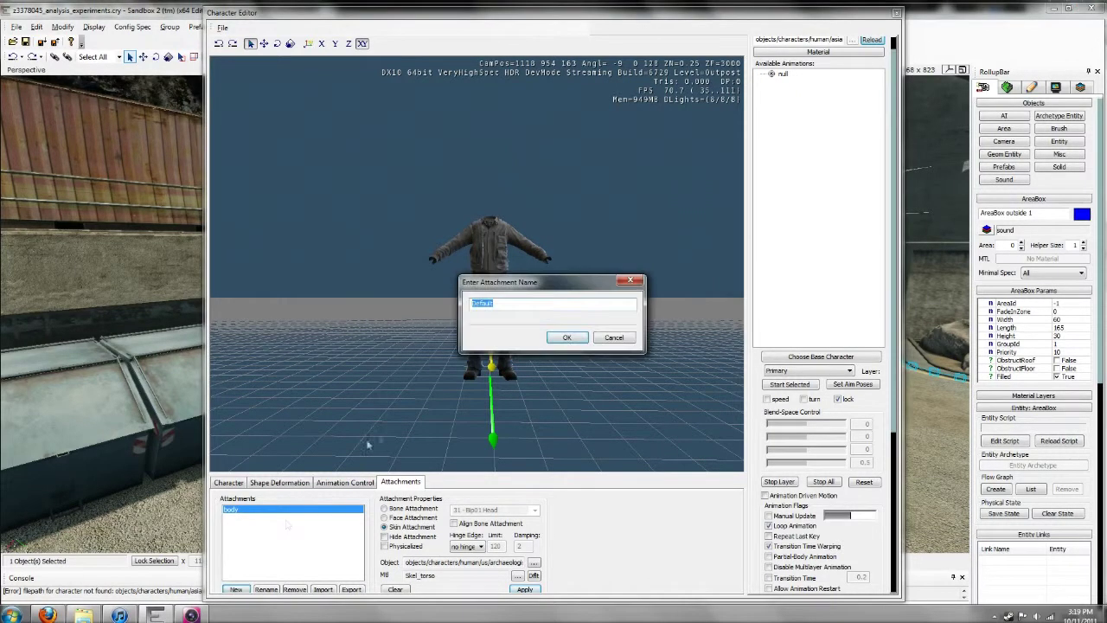
text(head)
key(Return)
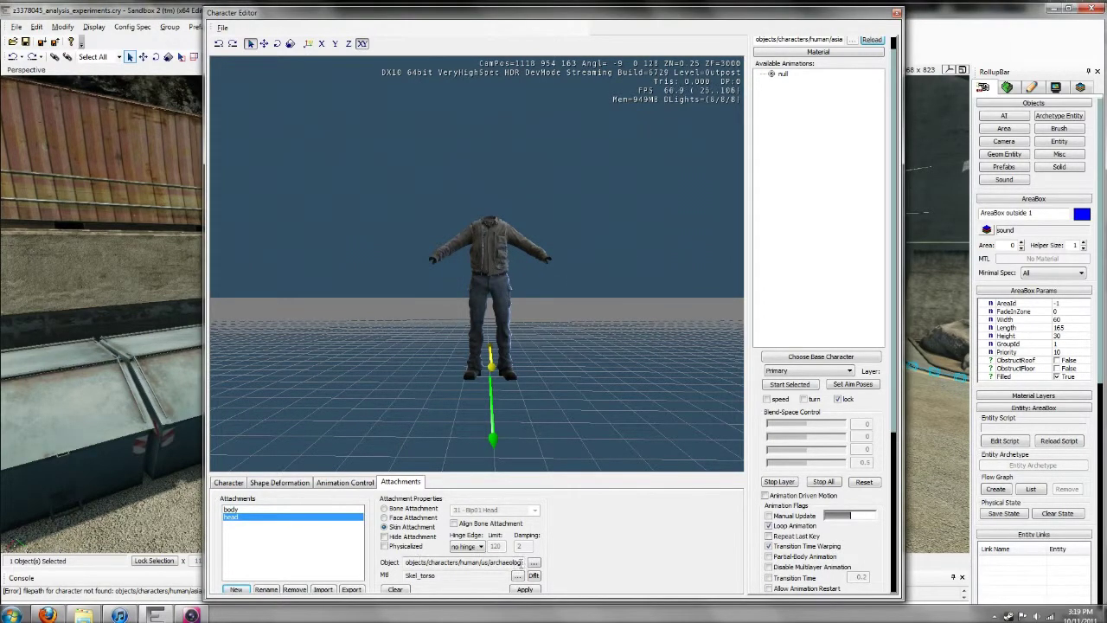
- Assign caucasian_01.chr from Objects/Characters/heads/us/caucasian_01 as the object of the head attachment
click(533, 562)
click(706, 188)
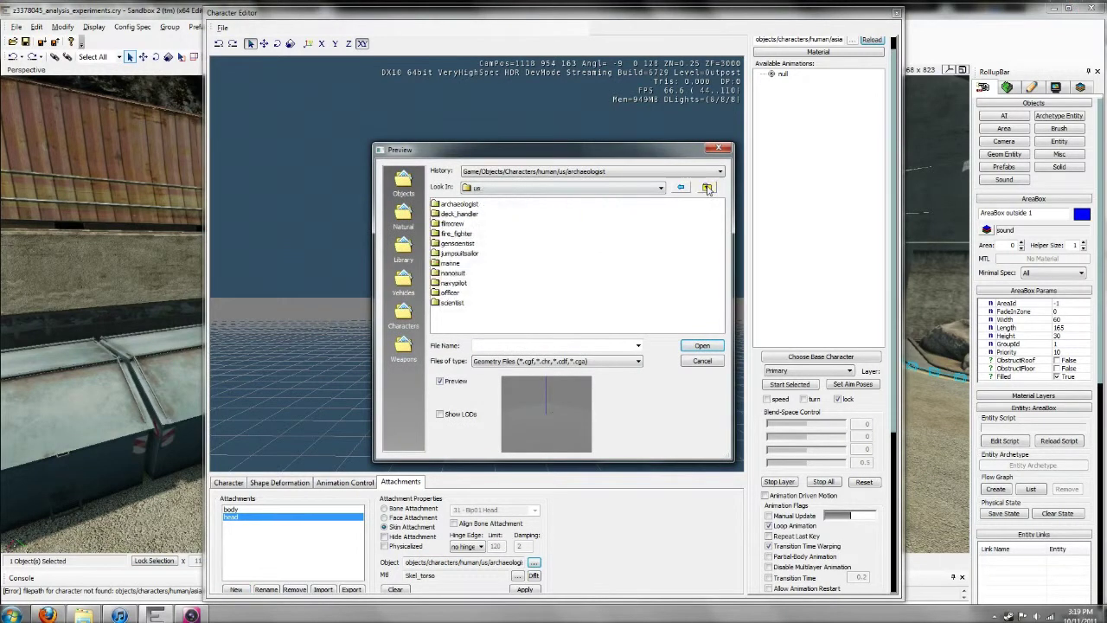
click(706, 188)
click(706, 188)
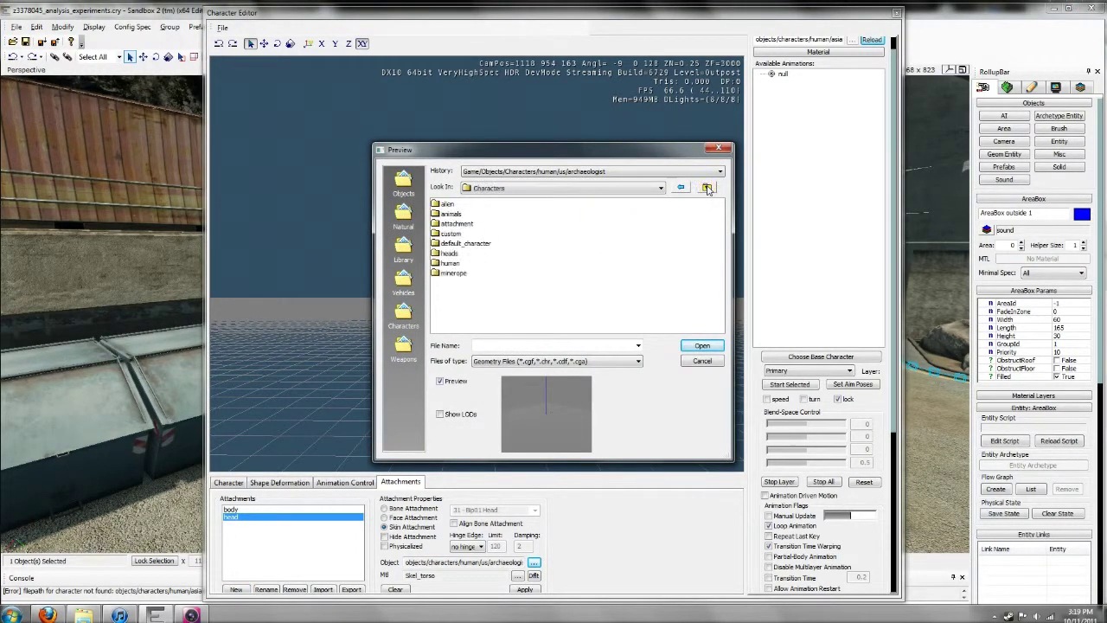
double_click(448, 253)
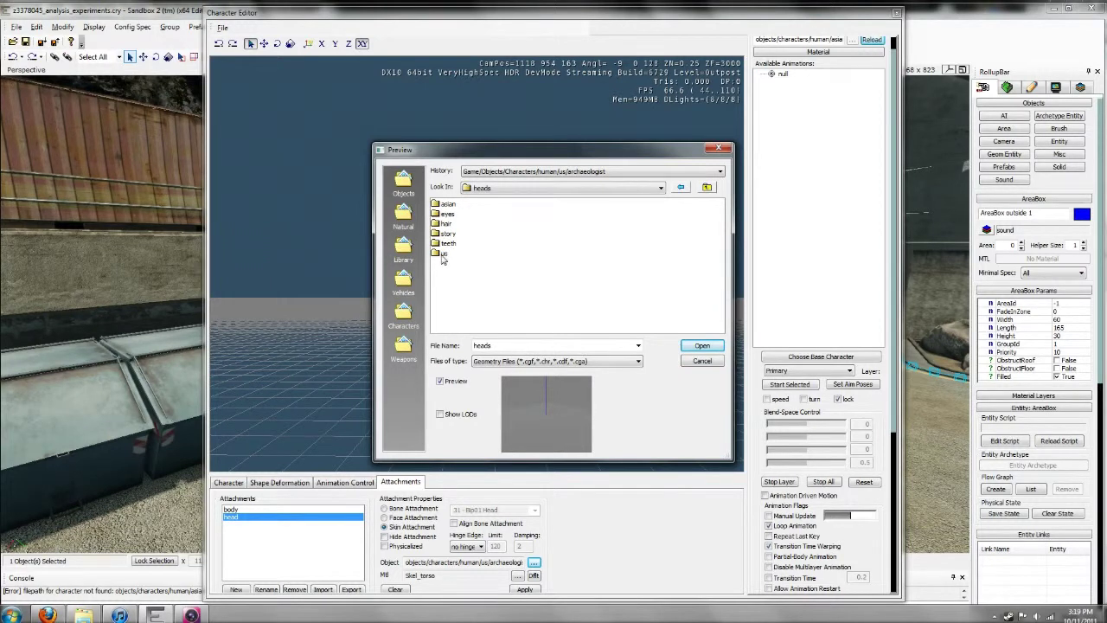
double_click(442, 255)
double_click(459, 236)
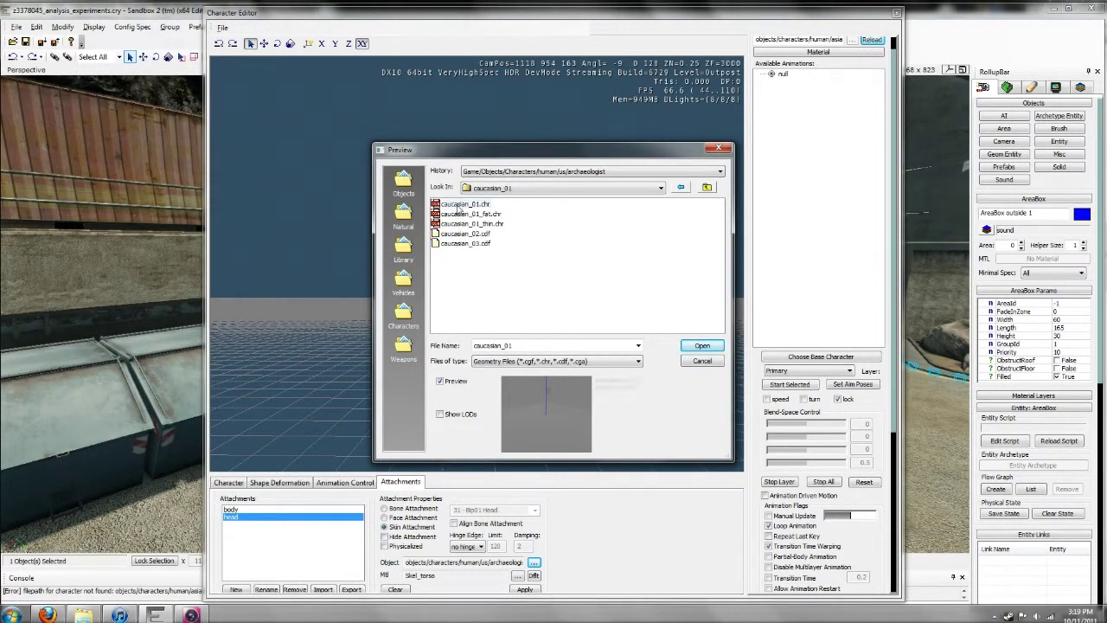
click(462, 204)
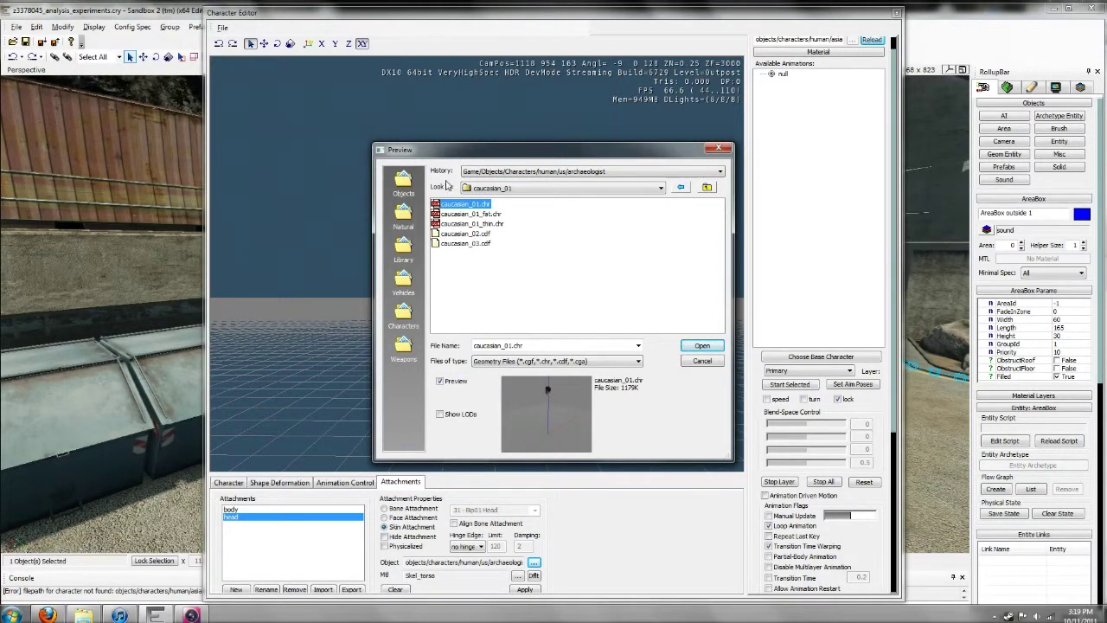
click(701, 345)
- Set the head attachment's material to Face of caucasian_01 from objects/characters/Heads/us/caucasian_01 and apply the attachment
click(517, 575)
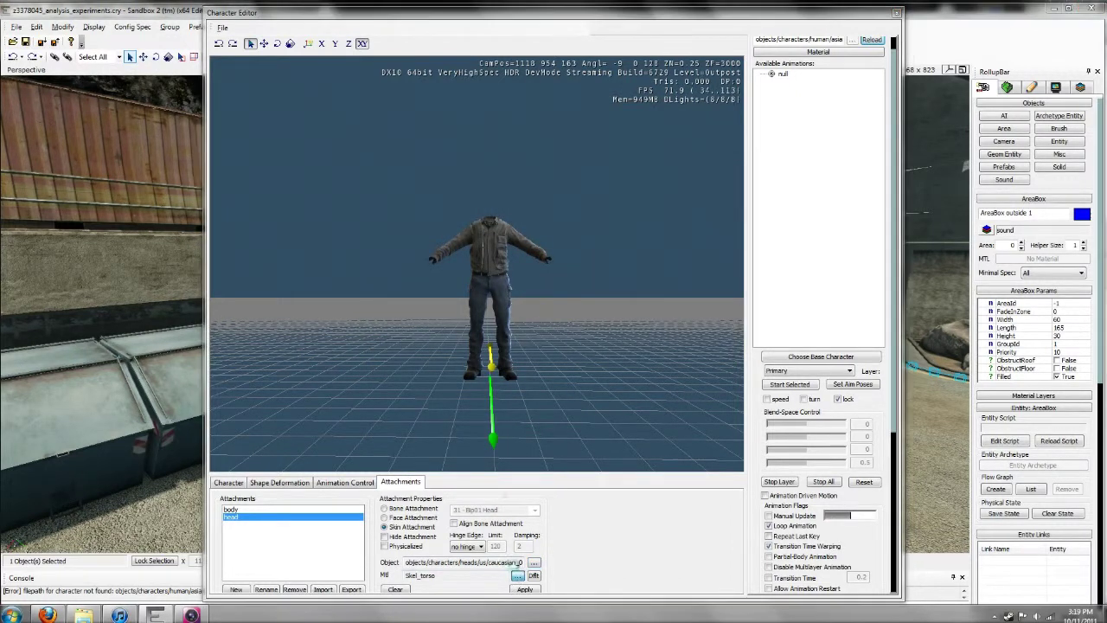
click(486, 291)
scroll(490, 296, down, 1)
click(499, 279)
scroll(502, 290, down, 1)
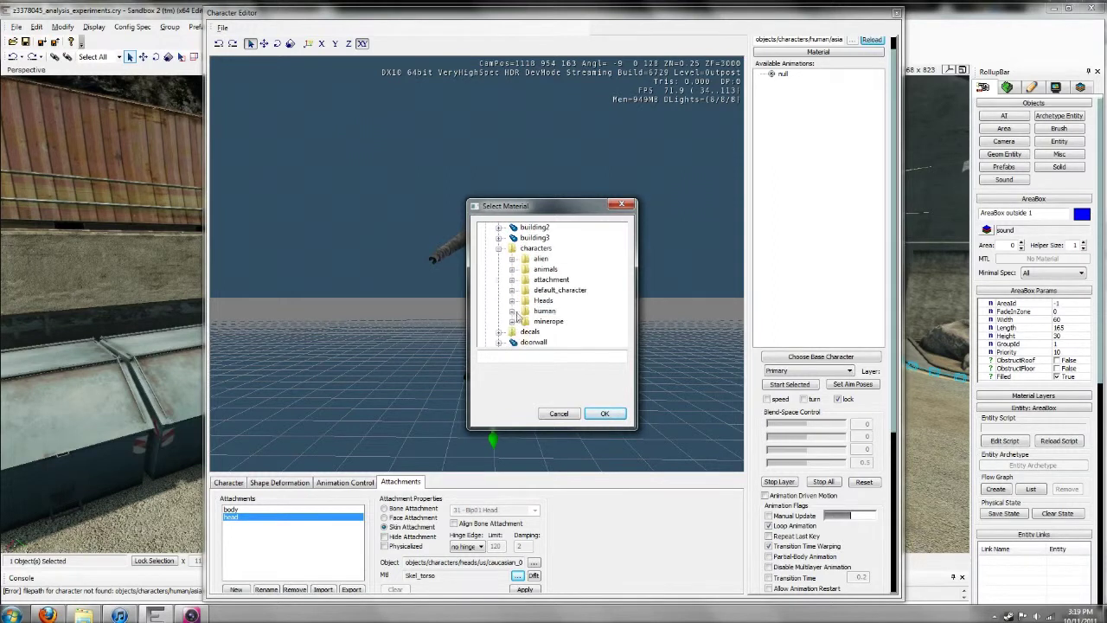
click(512, 300)
scroll(536, 309, down, 1)
click(526, 321)
scroll(537, 319, down, 1)
click(539, 311)
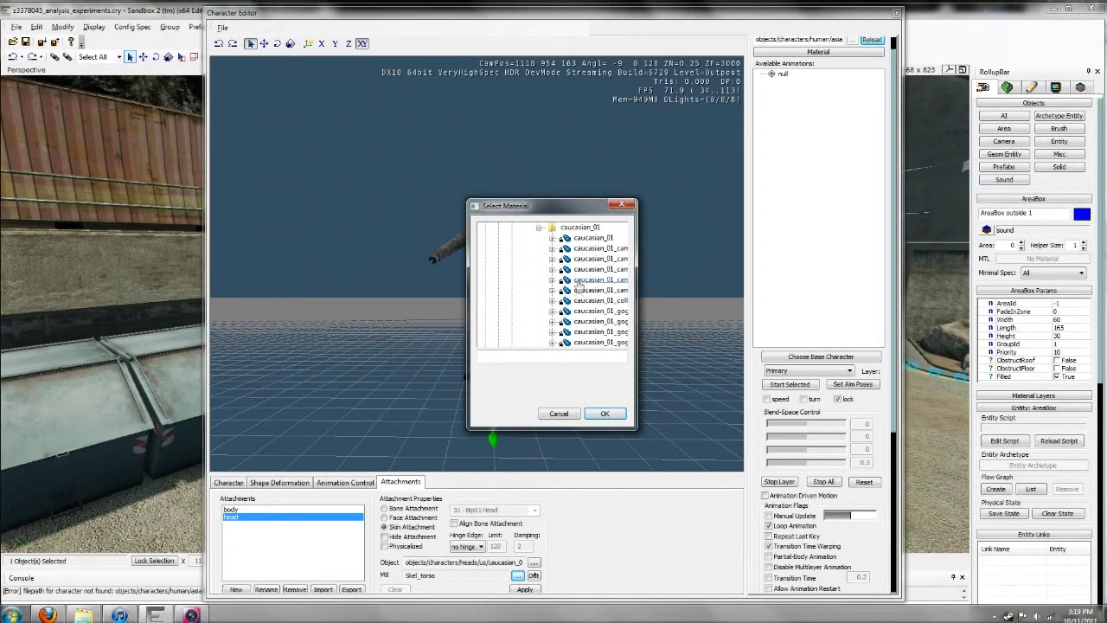
click(595, 239)
click(502, 383)
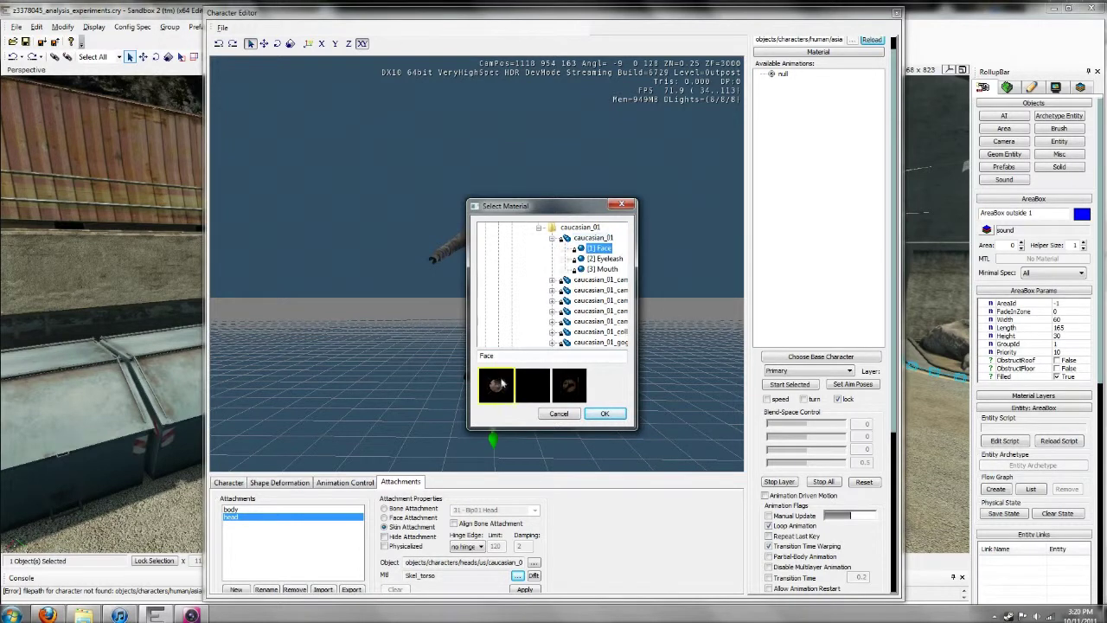
click(604, 413)
click(523, 588)
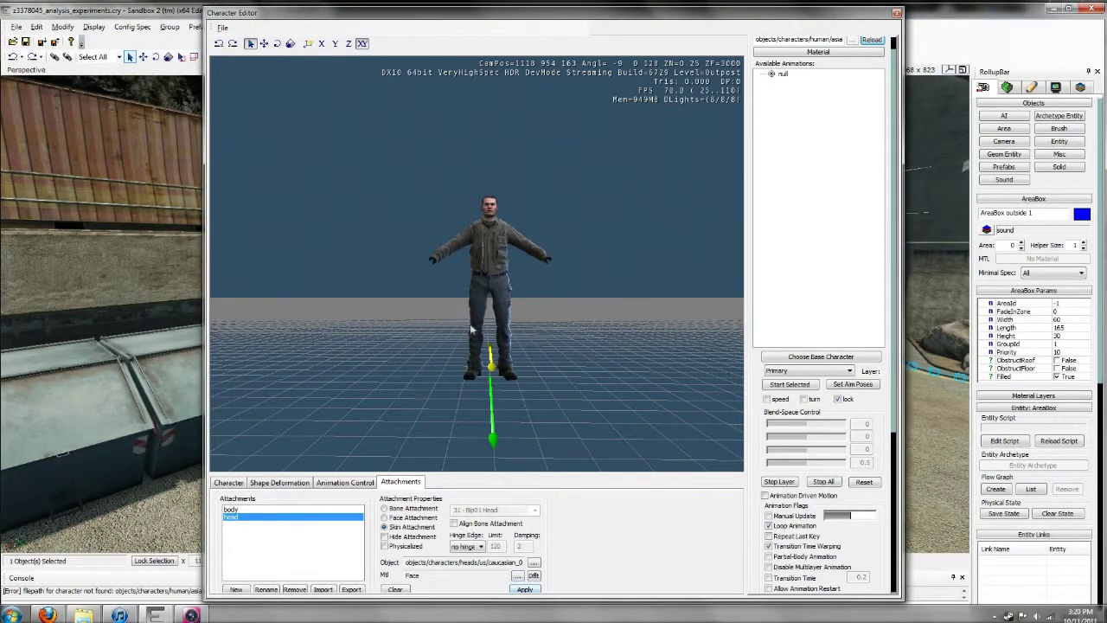
- Create a new attachment named hands
click(235, 588)
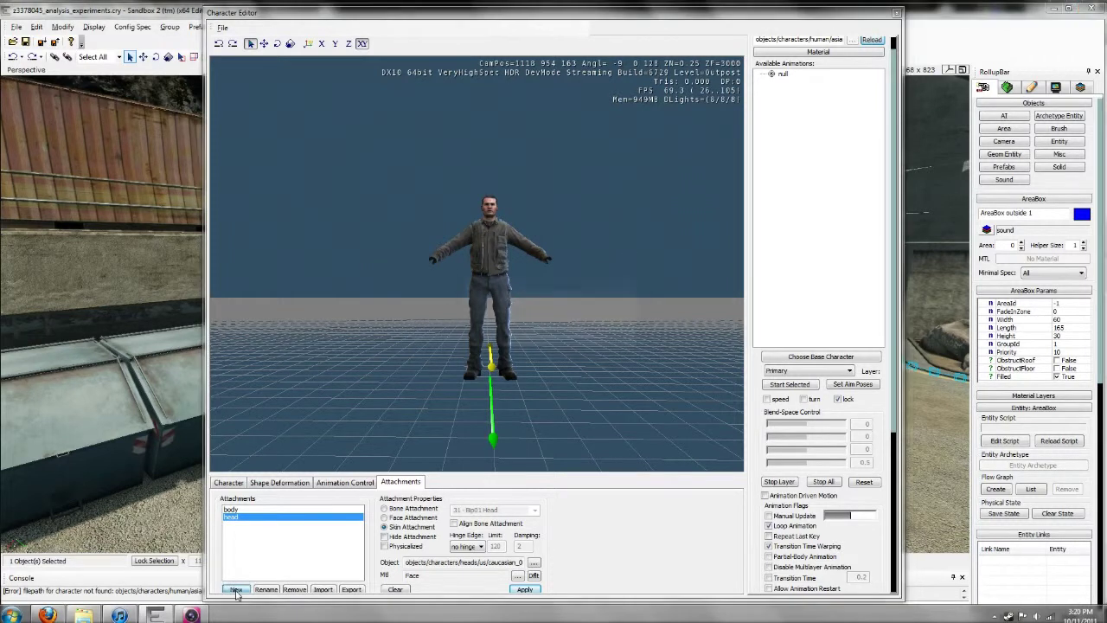
text(hinds)
key(Return)
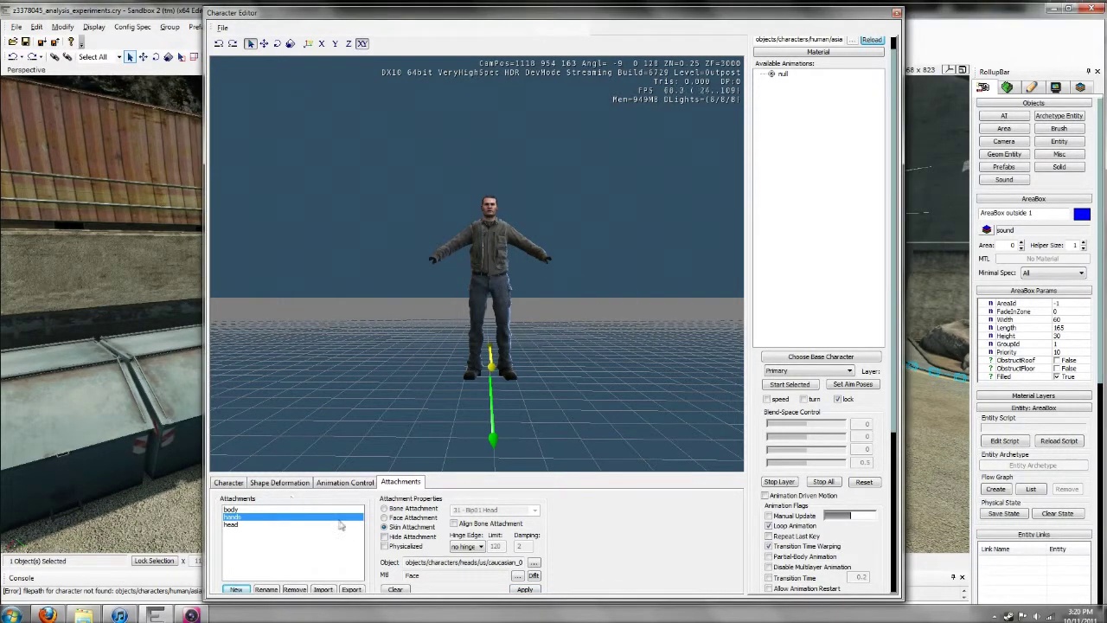
- Assign archaeologist_male_02_hands.chr from Objects/Characters/human/hands as the object of the hands attachment
click(517, 575)
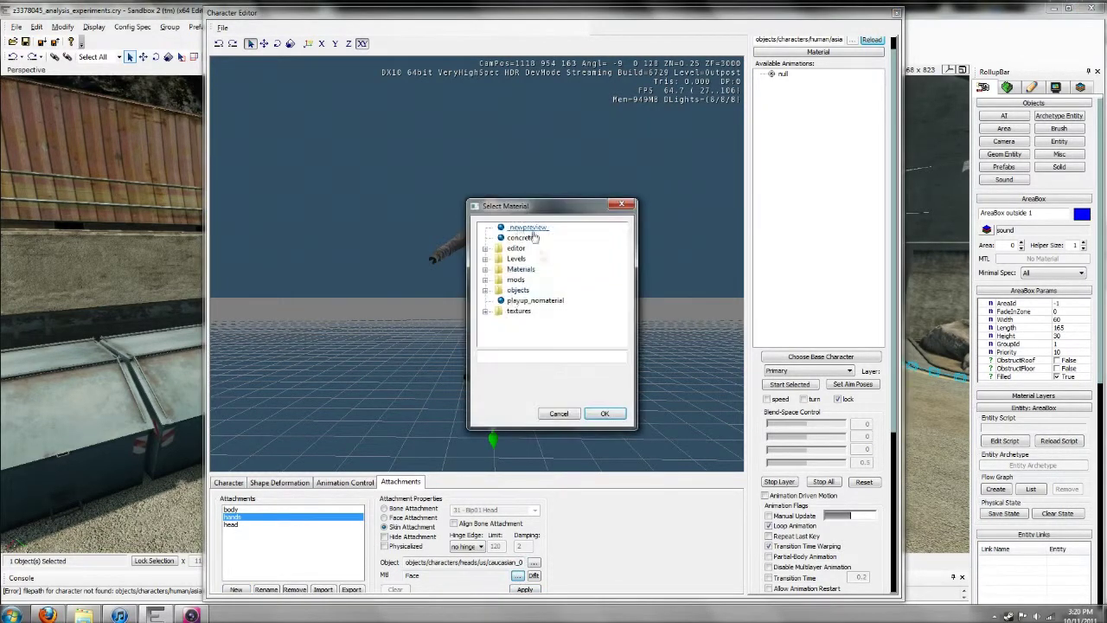
click(558, 413)
click(533, 562)
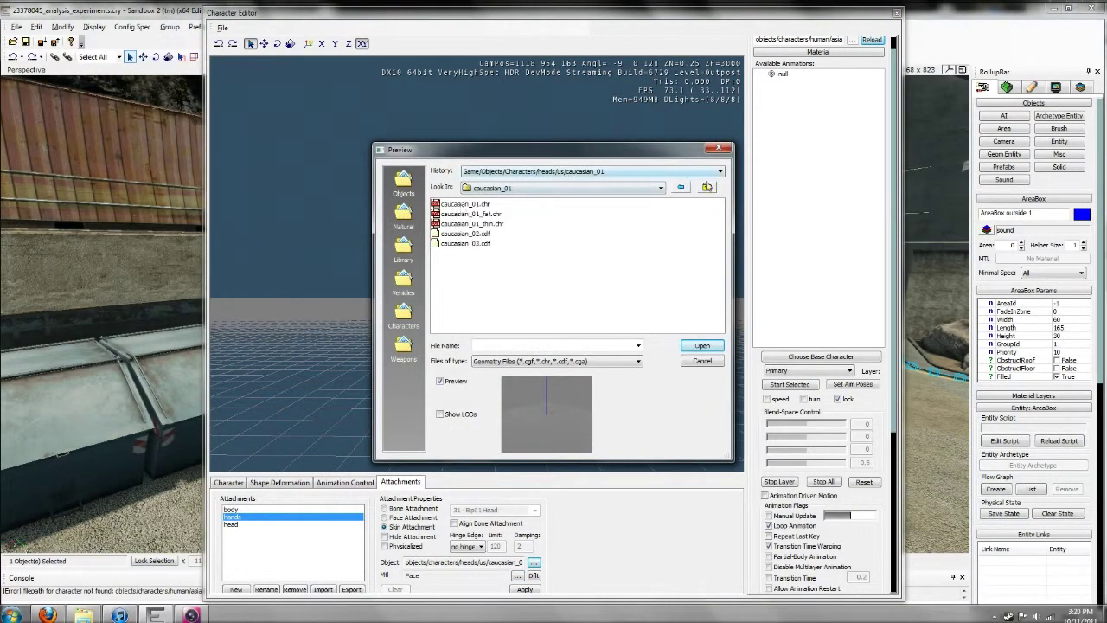
click(708, 188)
click(708, 188)
click(707, 188)
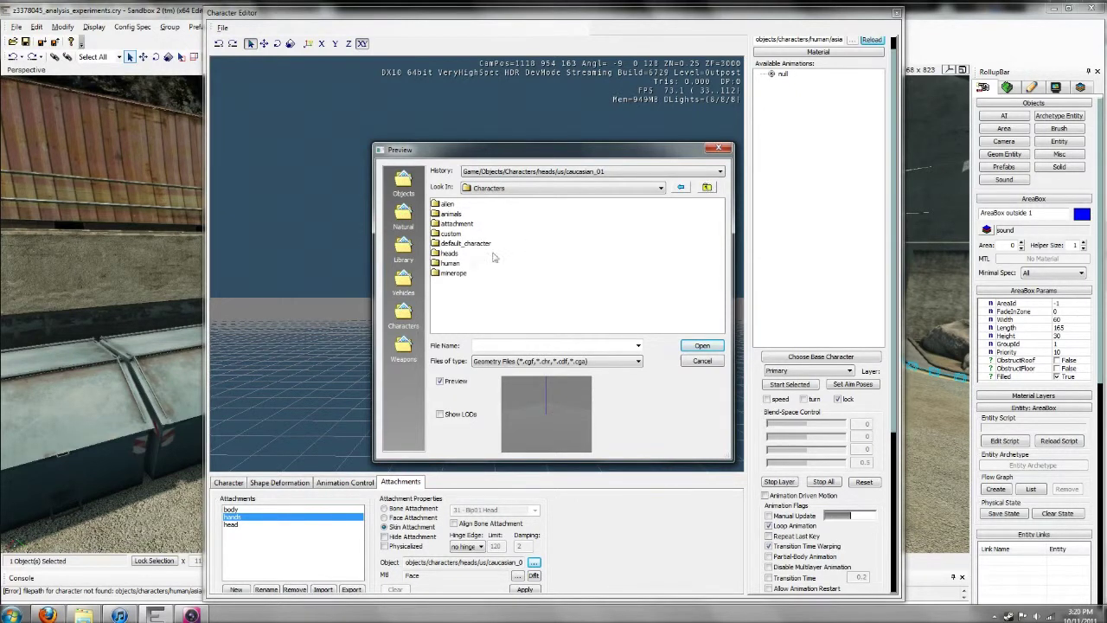
double_click(450, 263)
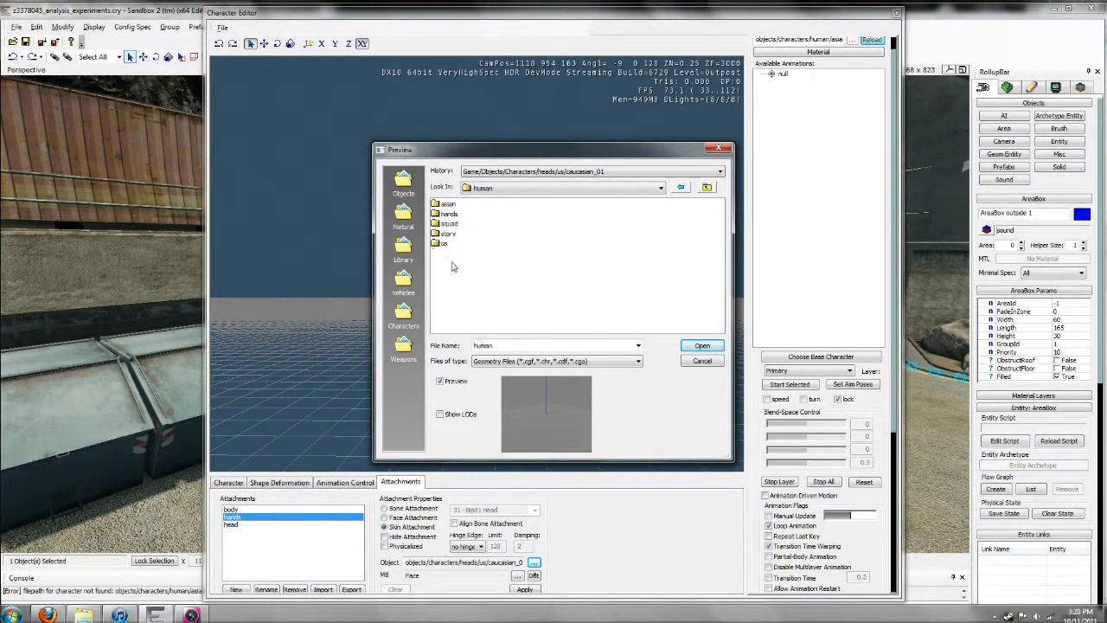
double_click(449, 214)
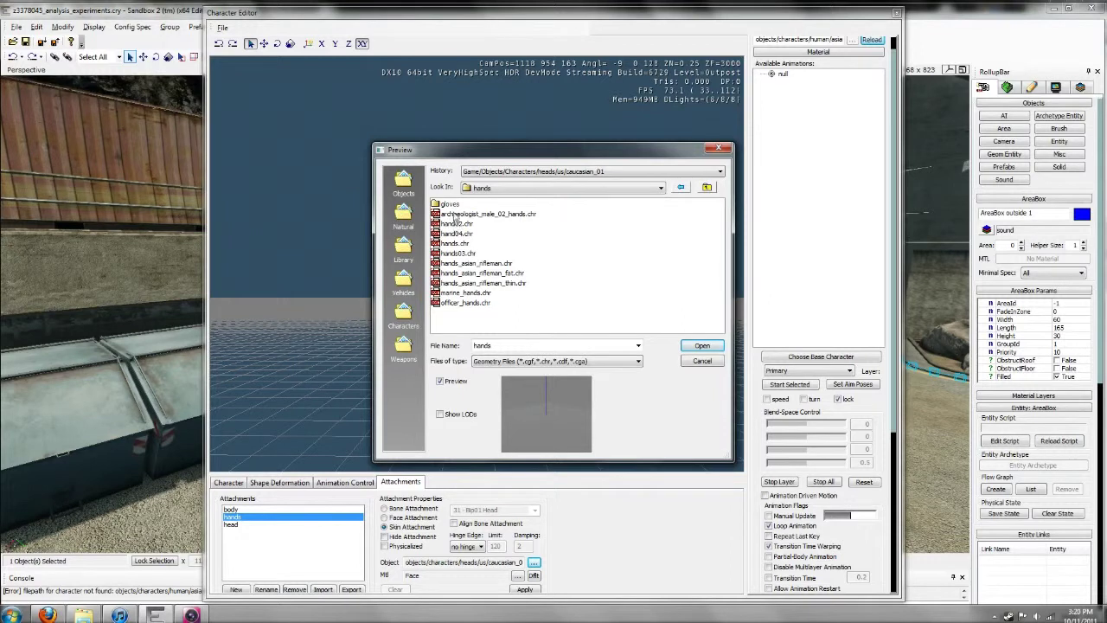
click(458, 215)
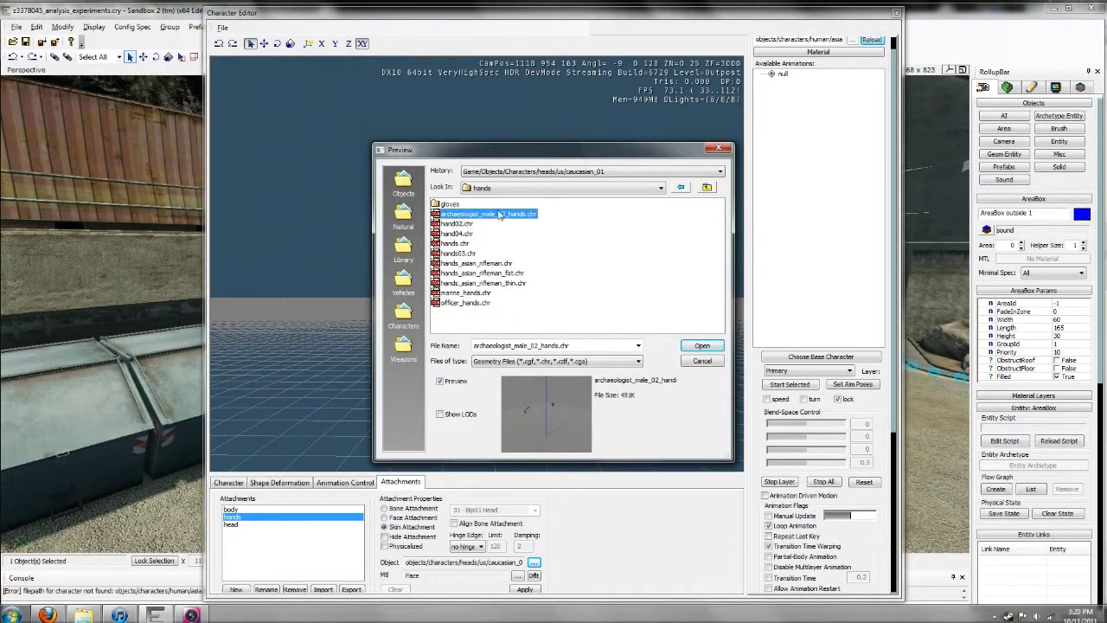
click(702, 346)
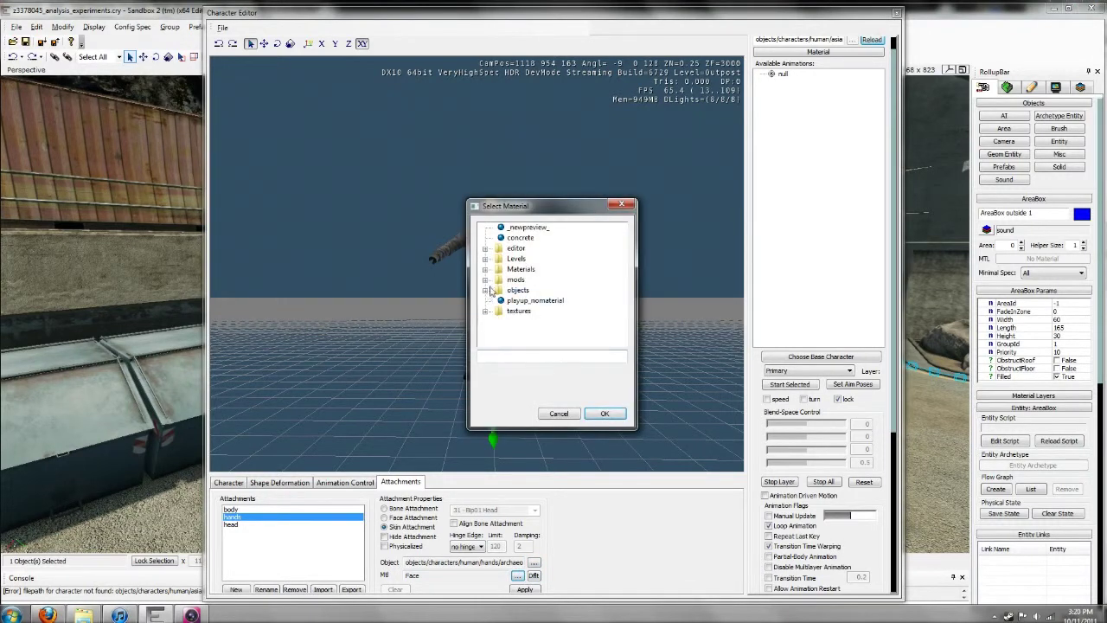
- Set the hands attachment's material to objects/characters/human/hands/Hands, apply the attachment and check its object path
click(486, 289)
click(498, 311)
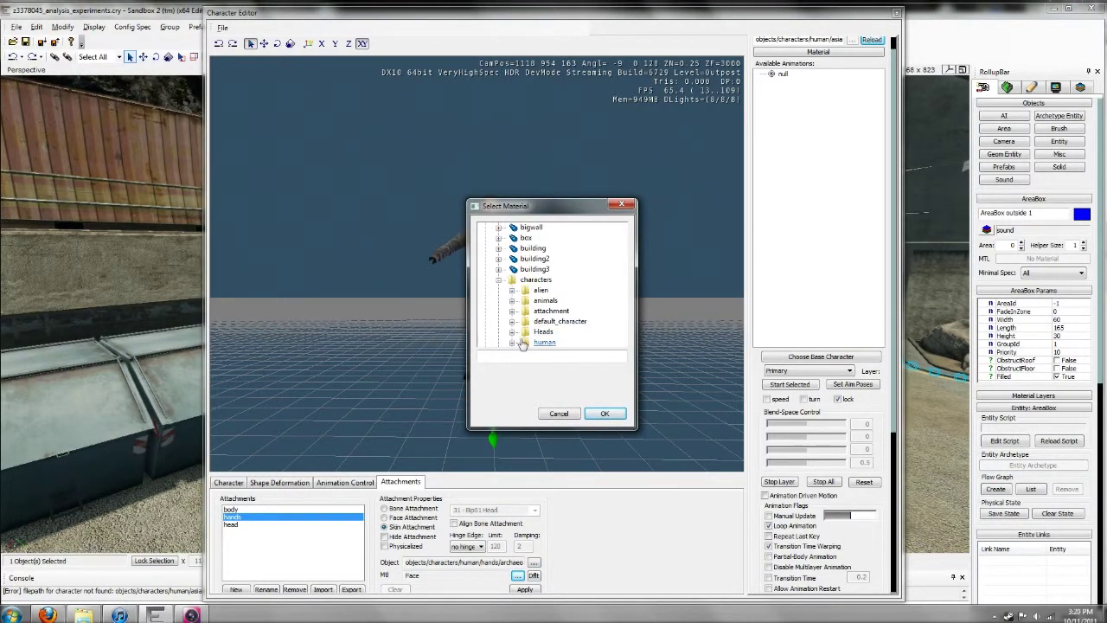
click(512, 342)
click(525, 332)
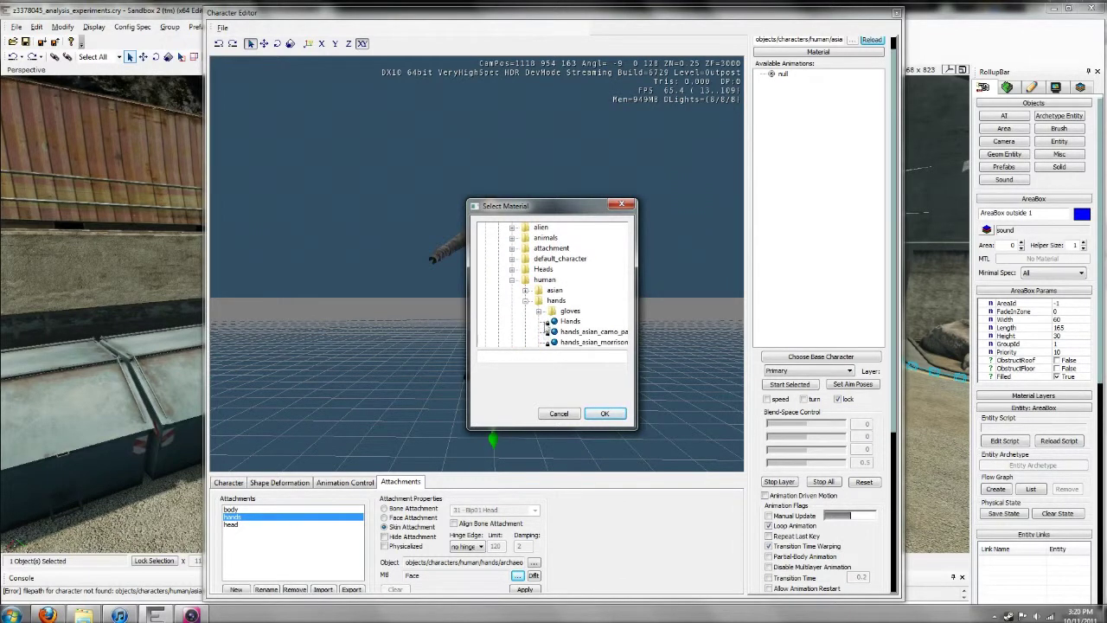
click(570, 321)
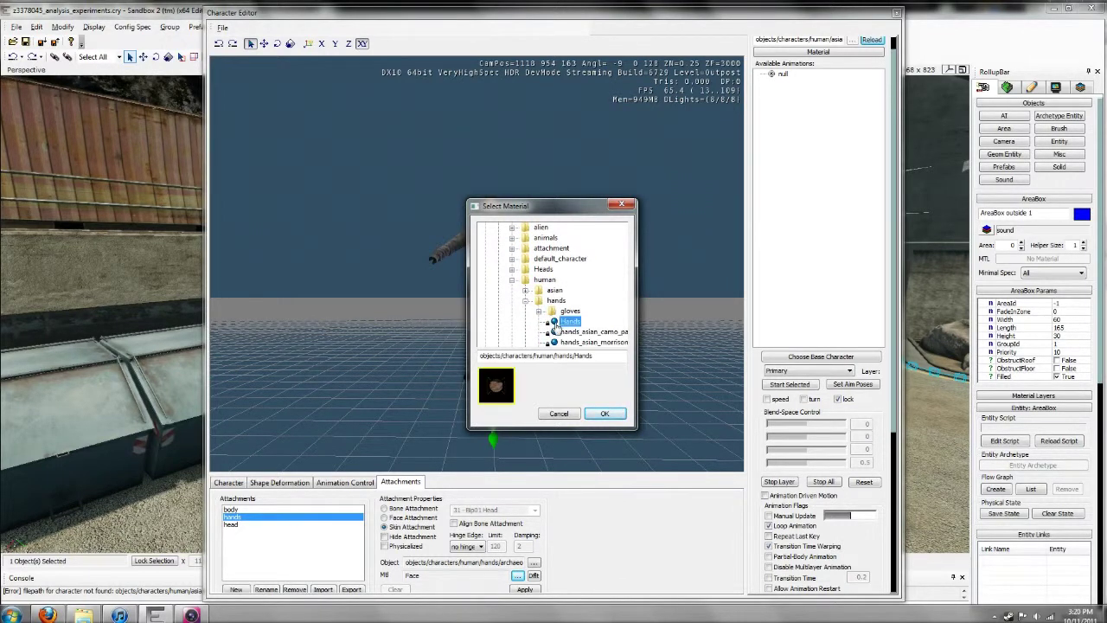
click(606, 414)
click(524, 589)
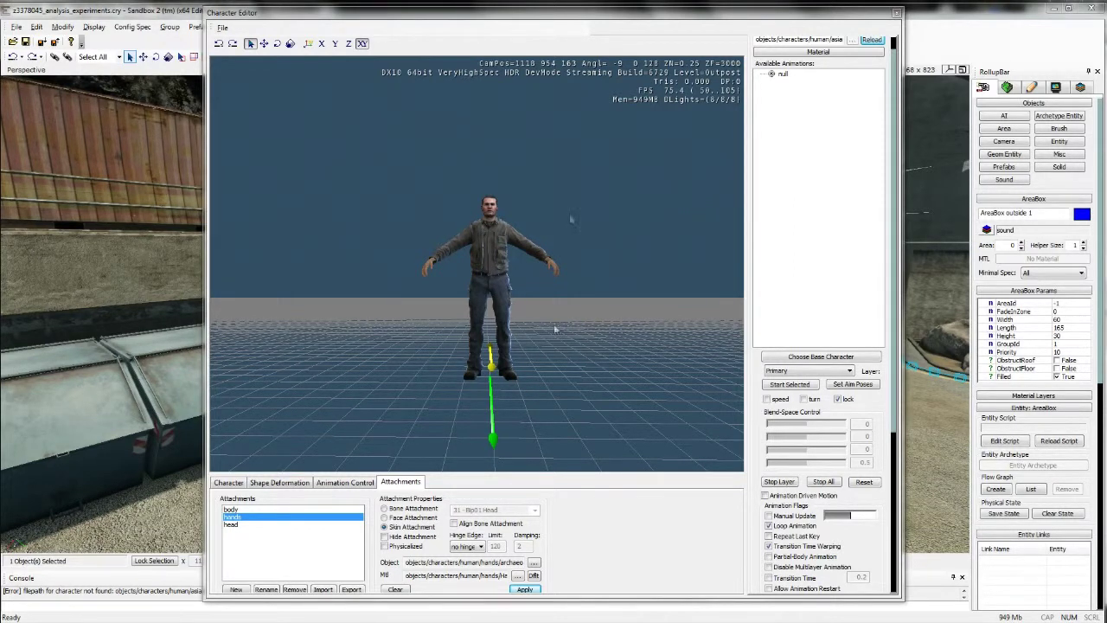
drag(407, 562, 523, 564)
click(505, 562)
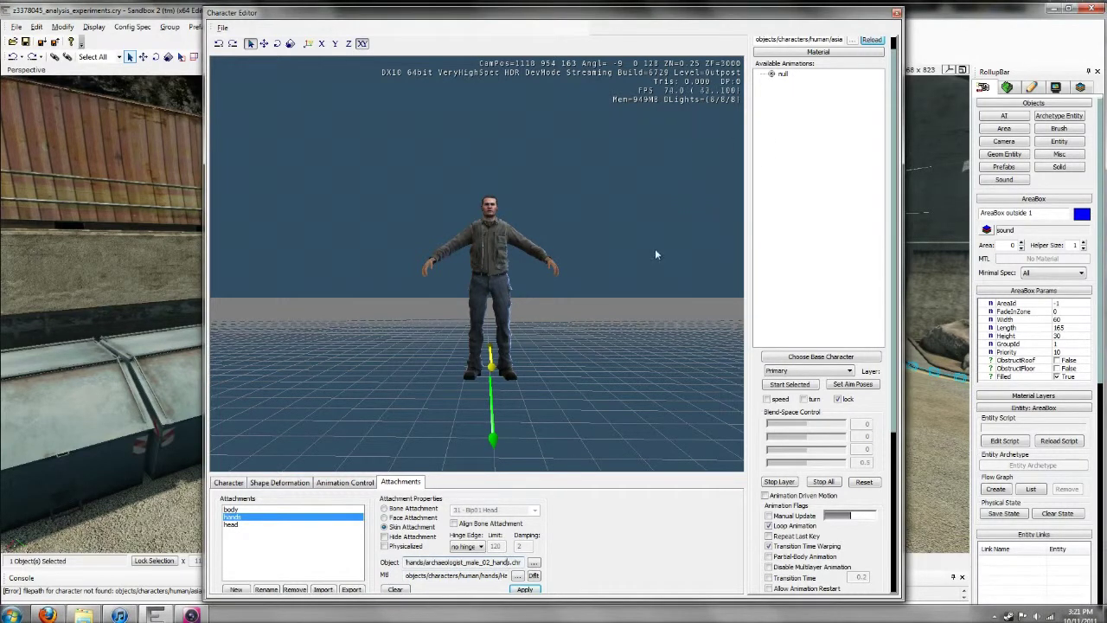
- Load the base character's animations and preview swim_back_nw_01, swim_idle_underwater_nw_01 and swim_idle_nw_01 from the swim group on the character
click(819, 361)
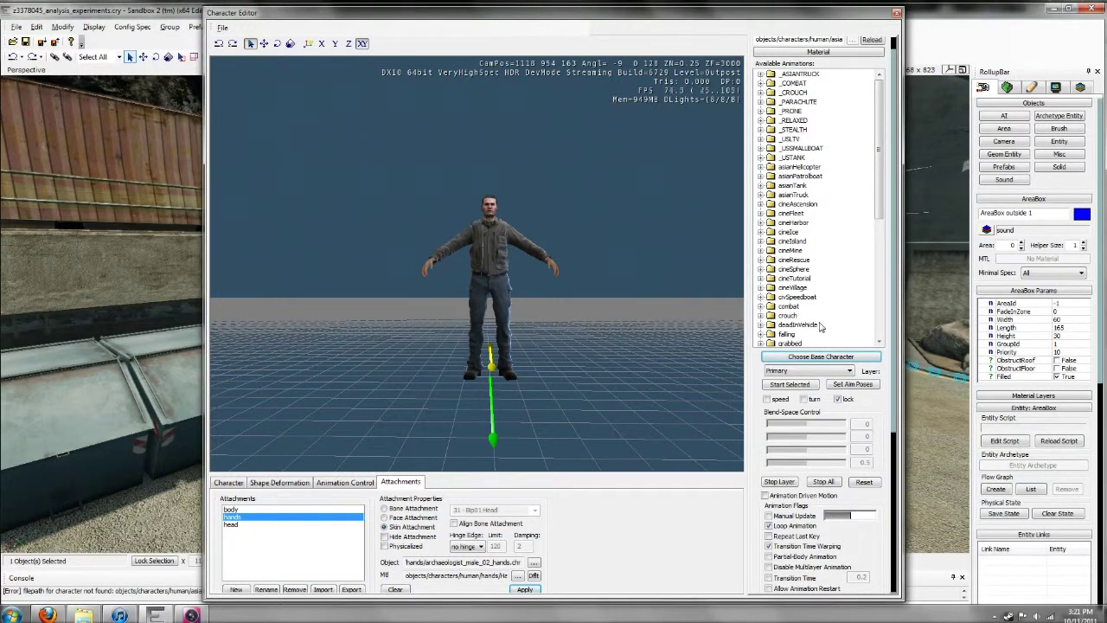
drag(876, 140, 873, 277)
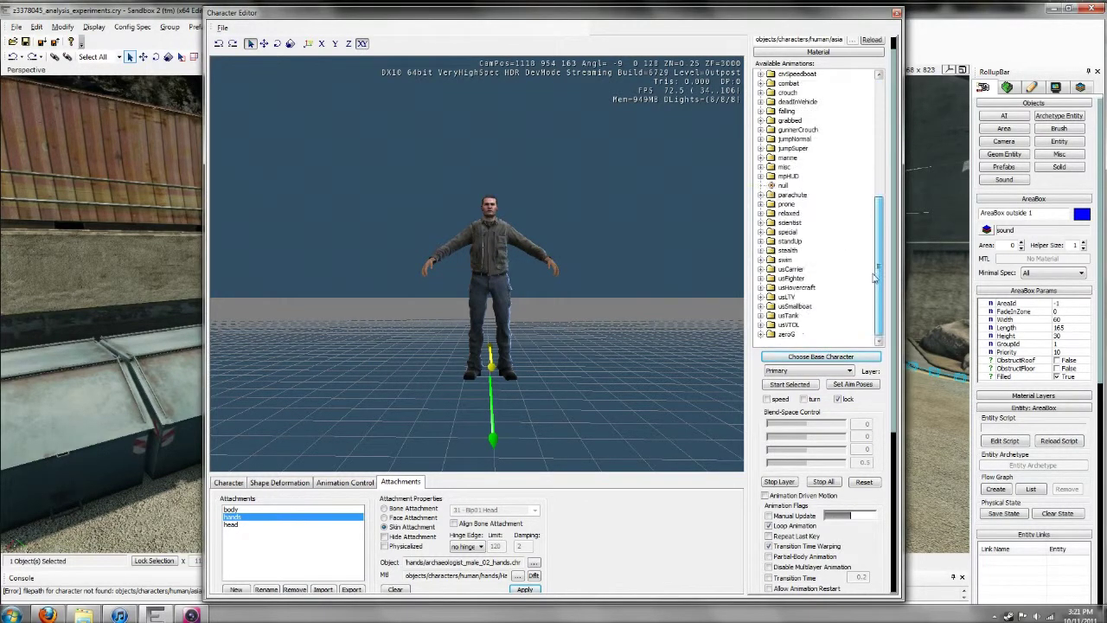
click(785, 260)
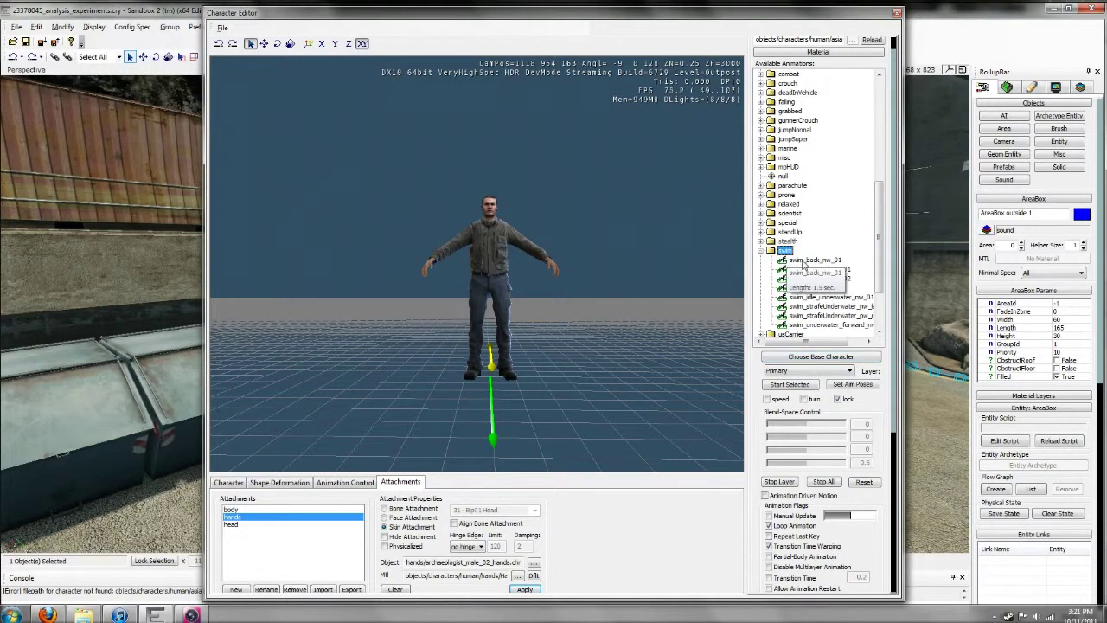
click(791, 259)
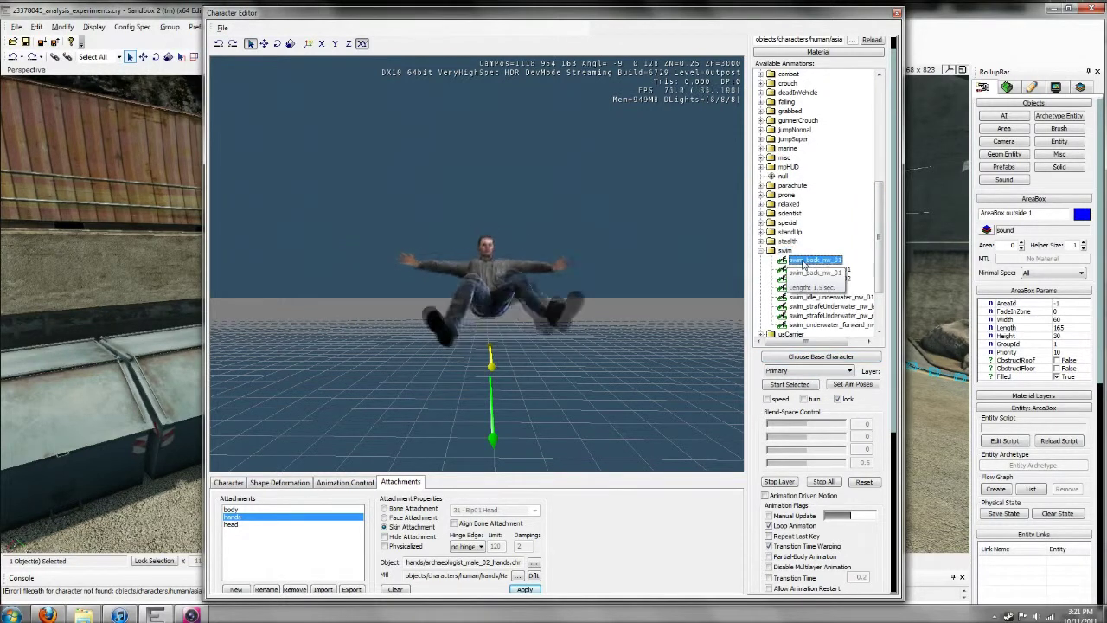
click(811, 296)
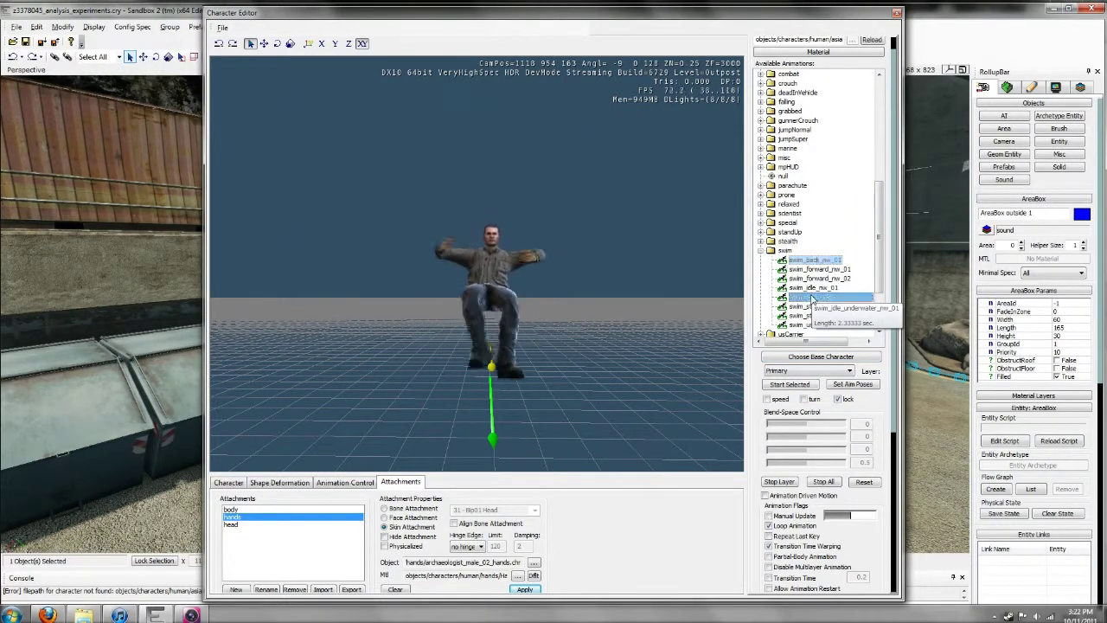
click(808, 287)
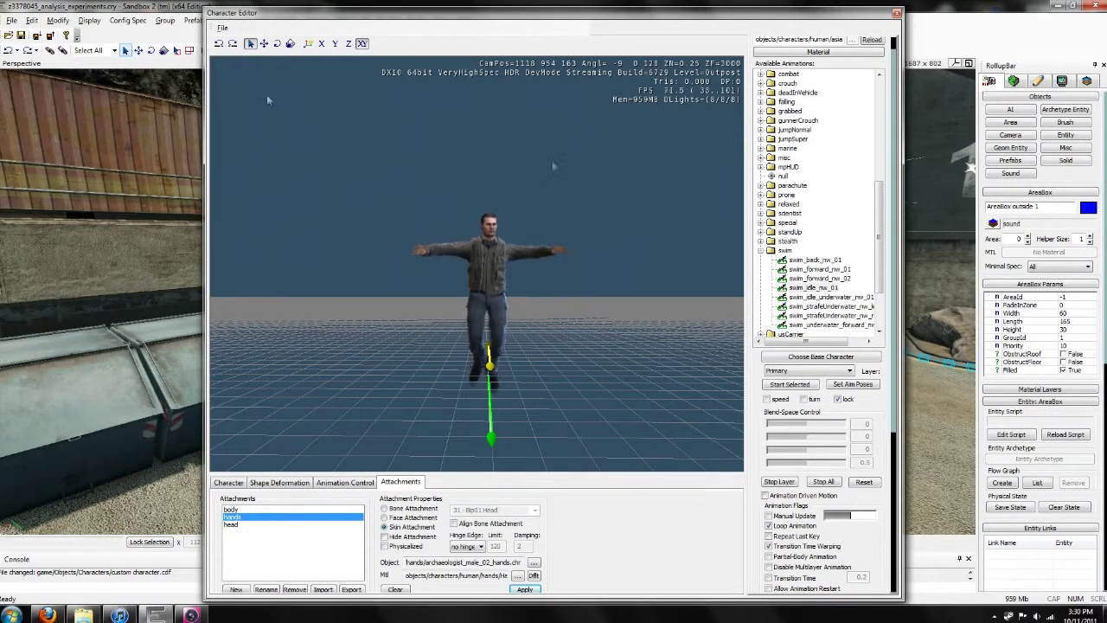
- Save the character as custom character.cdf in Game/Objects/Characters, replacing the existing file
click(223, 29)
click(249, 76)
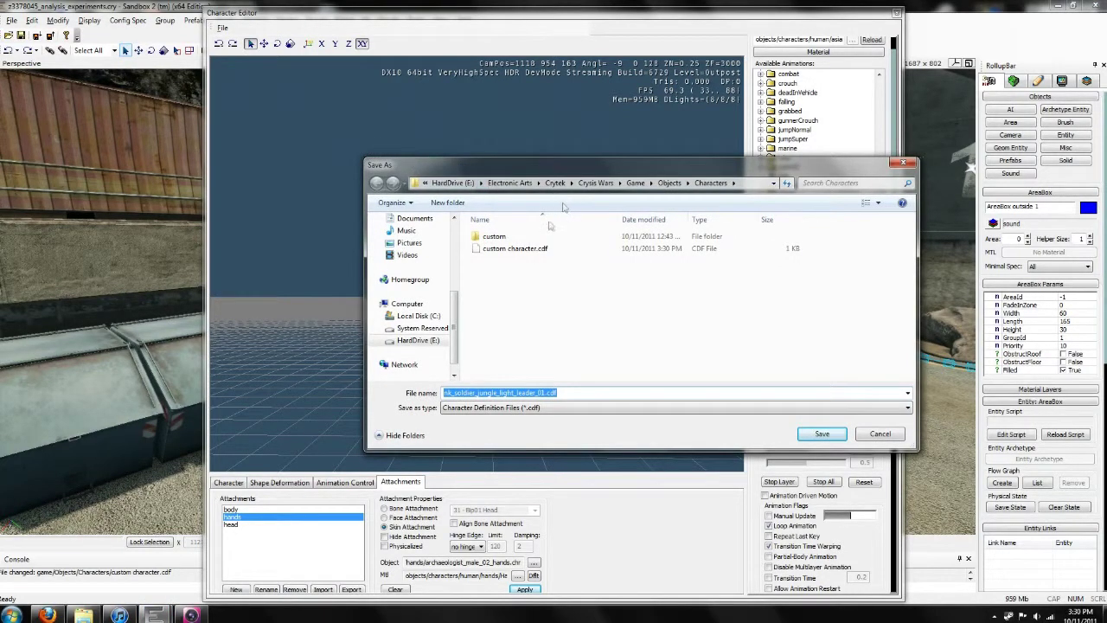
click(478, 250)
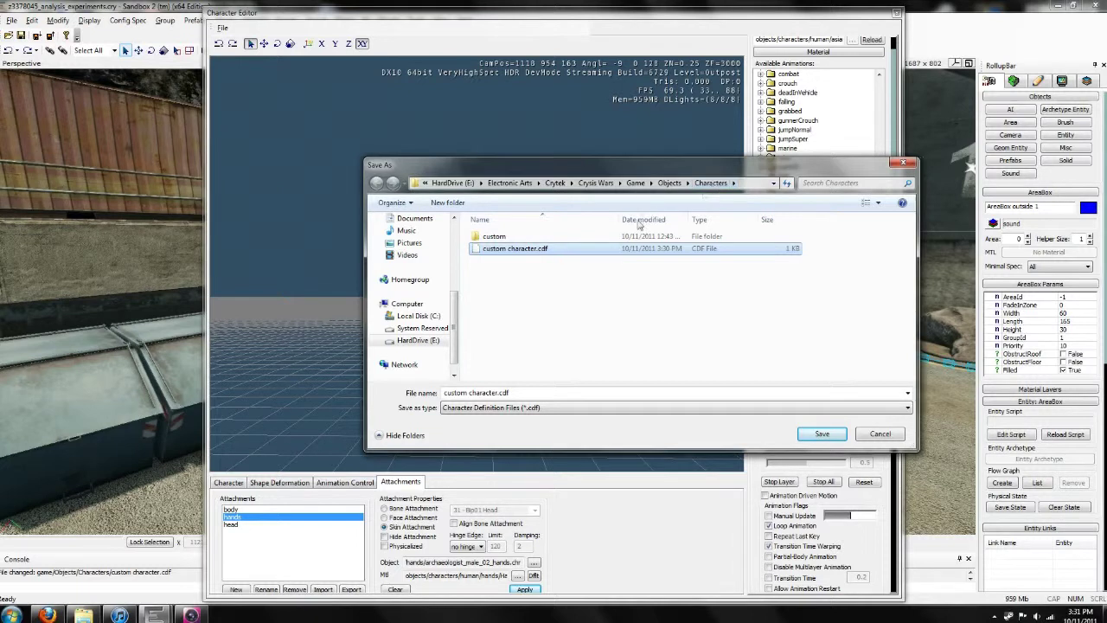
click(821, 434)
click(586, 312)
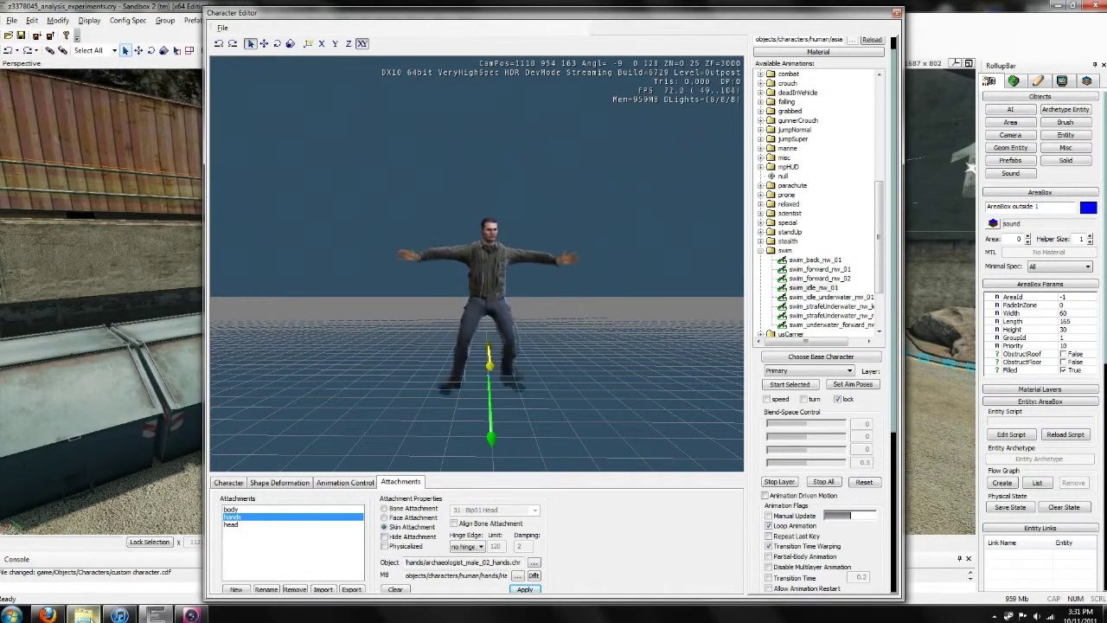
- Switch to Windows Explorer and copy GameData.pak from the Crysis Wars Game folder to the desktop
click(84, 615)
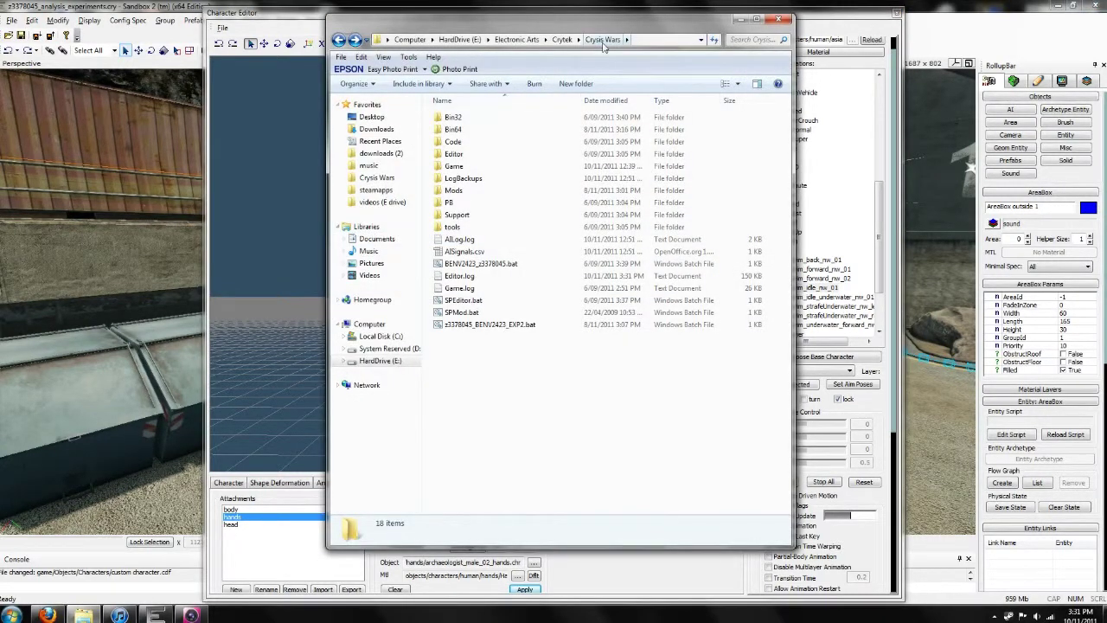
double_click(455, 167)
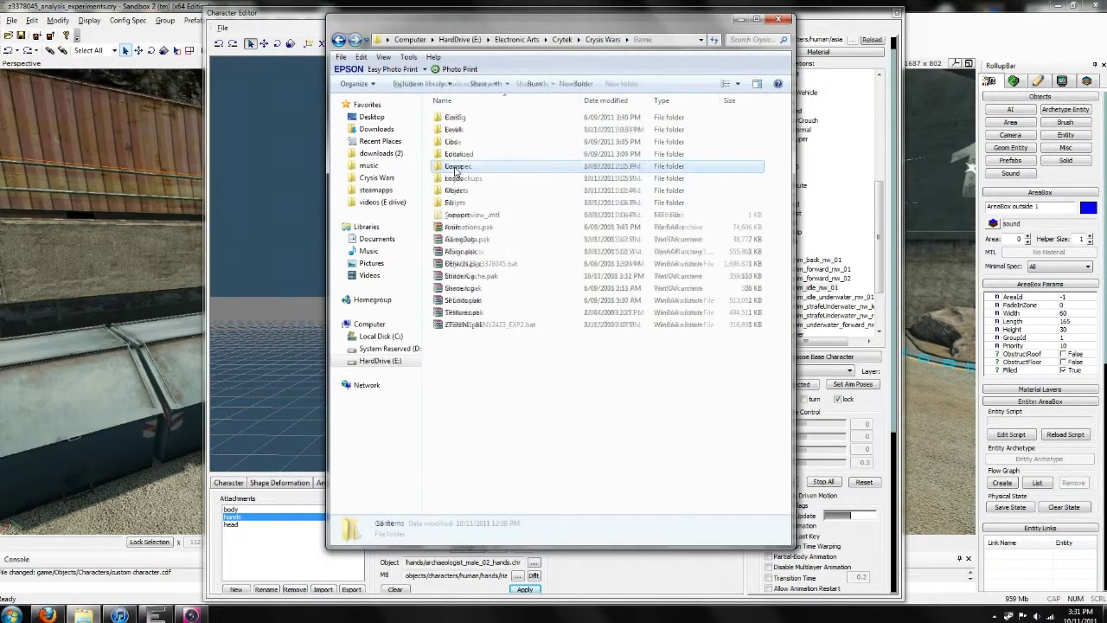
click(460, 241)
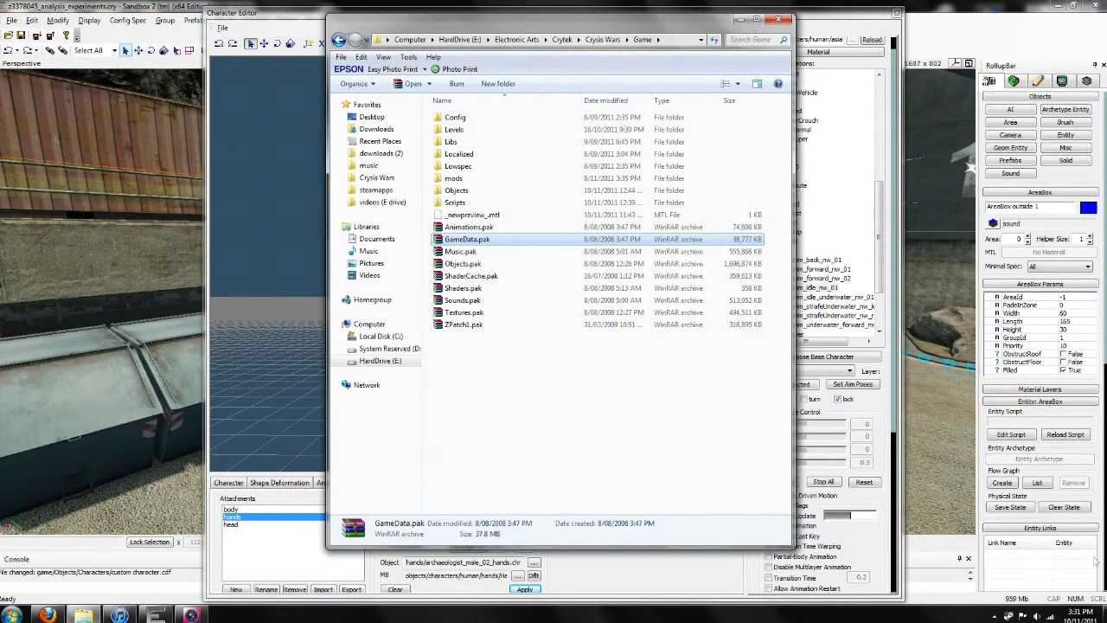
click(1104, 614)
key(ctrl+v)
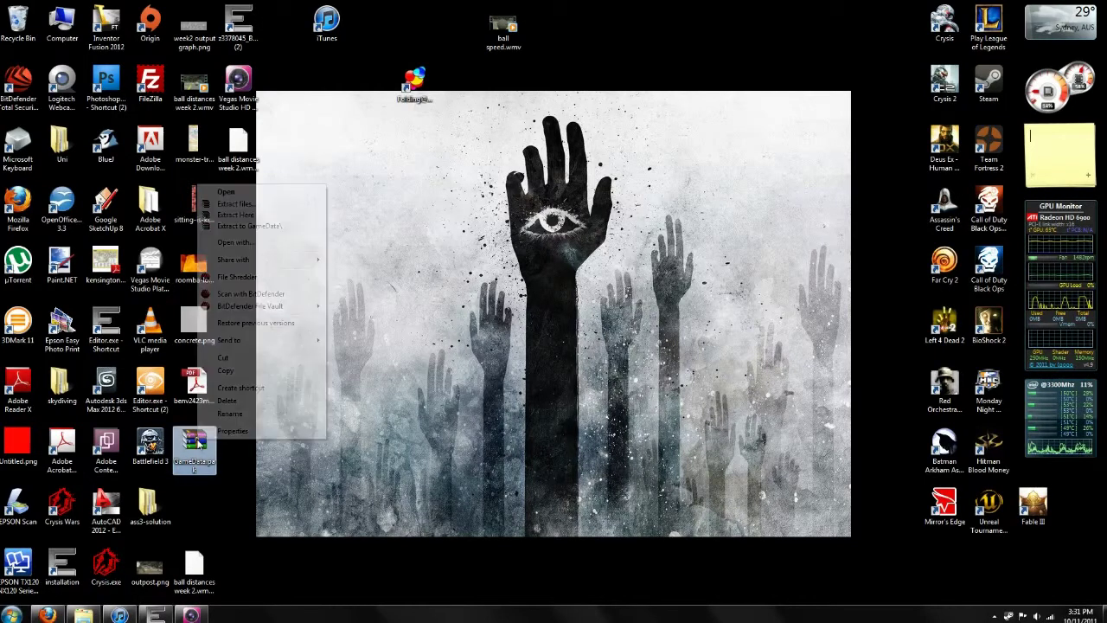
- Extract the desktop copy of GameData.pak into a GameData folder on the desktop
right_click(197, 439)
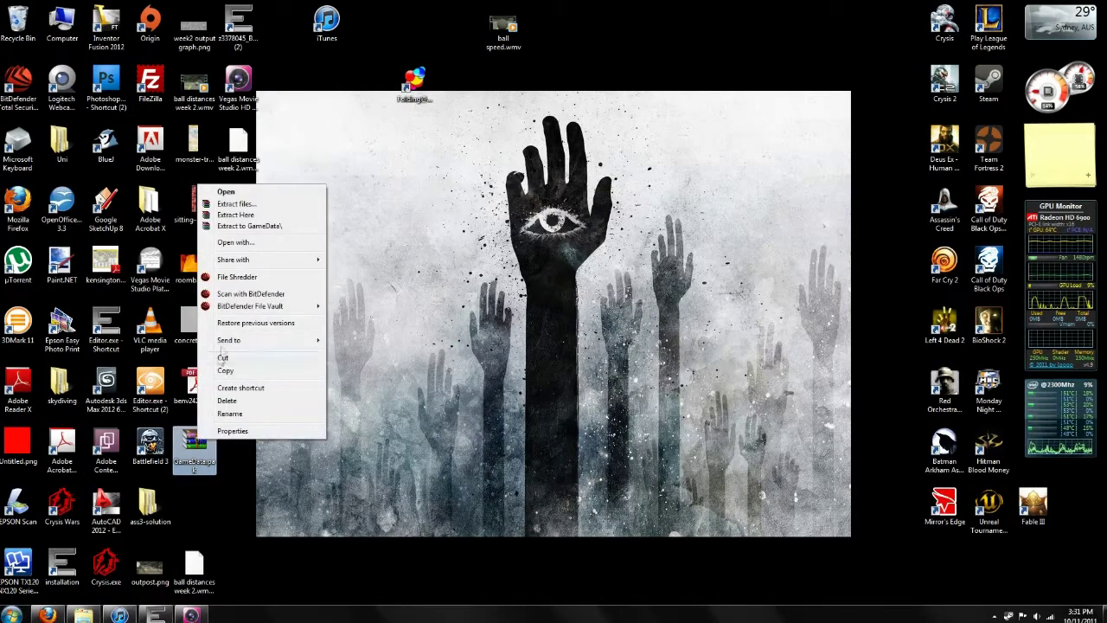
click(247, 204)
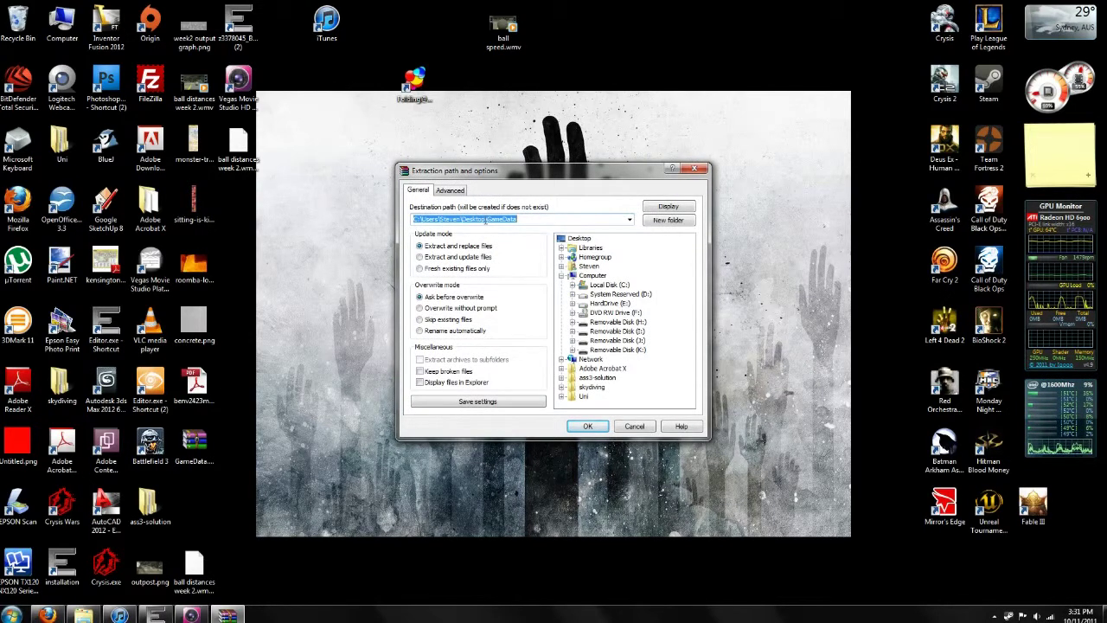
click(587, 425)
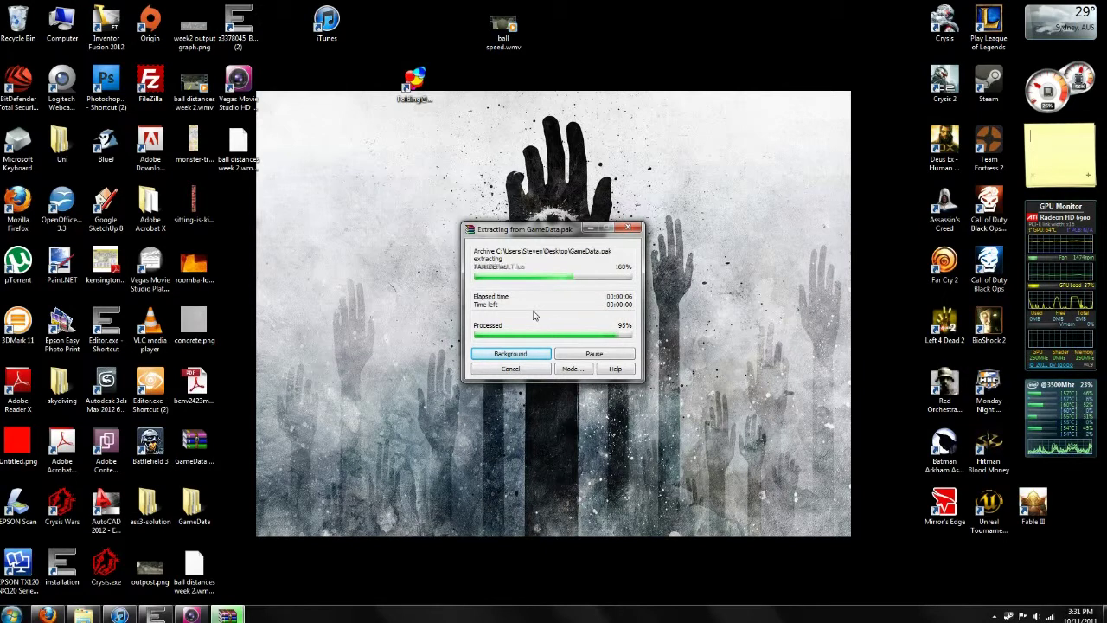
- Browse the extracted GameData folder to Scripts/Entities/actor
double_click(177, 506)
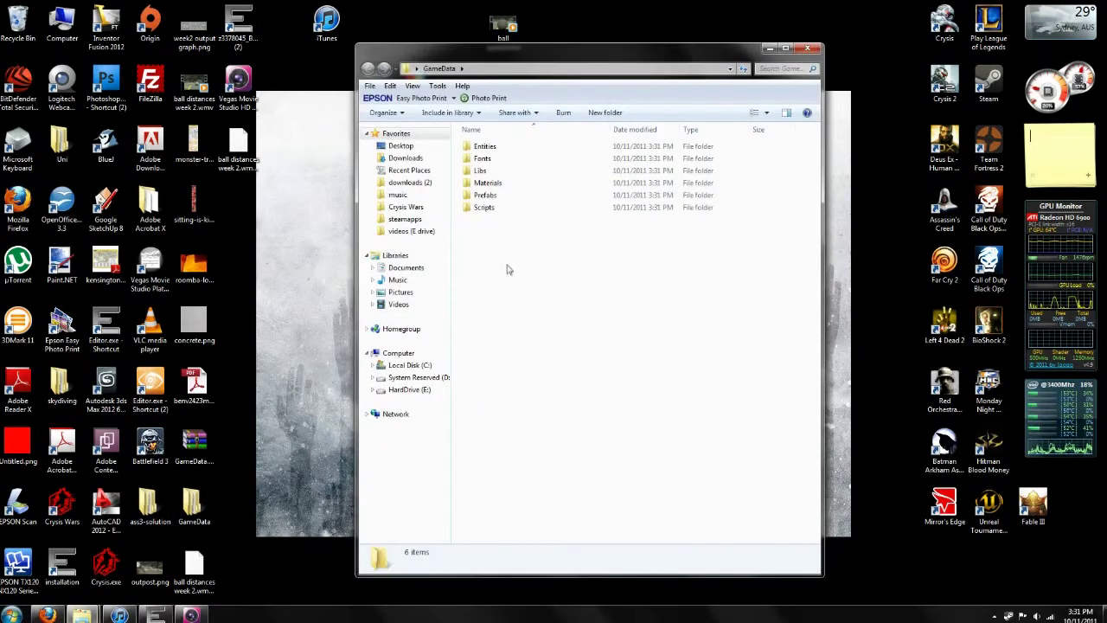
double_click(484, 210)
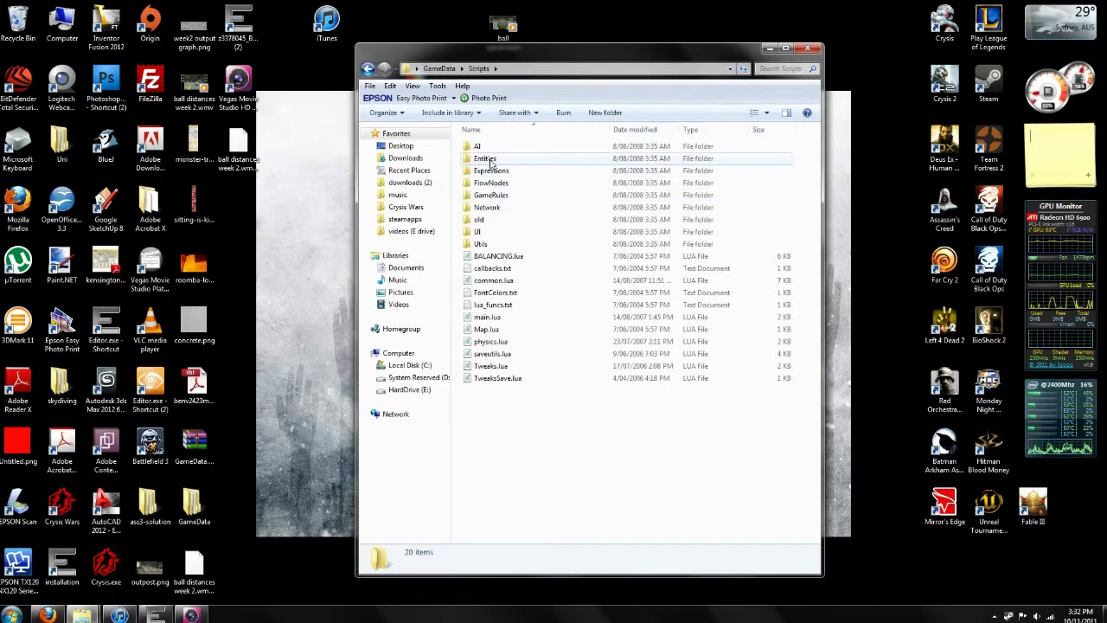
double_click(490, 160)
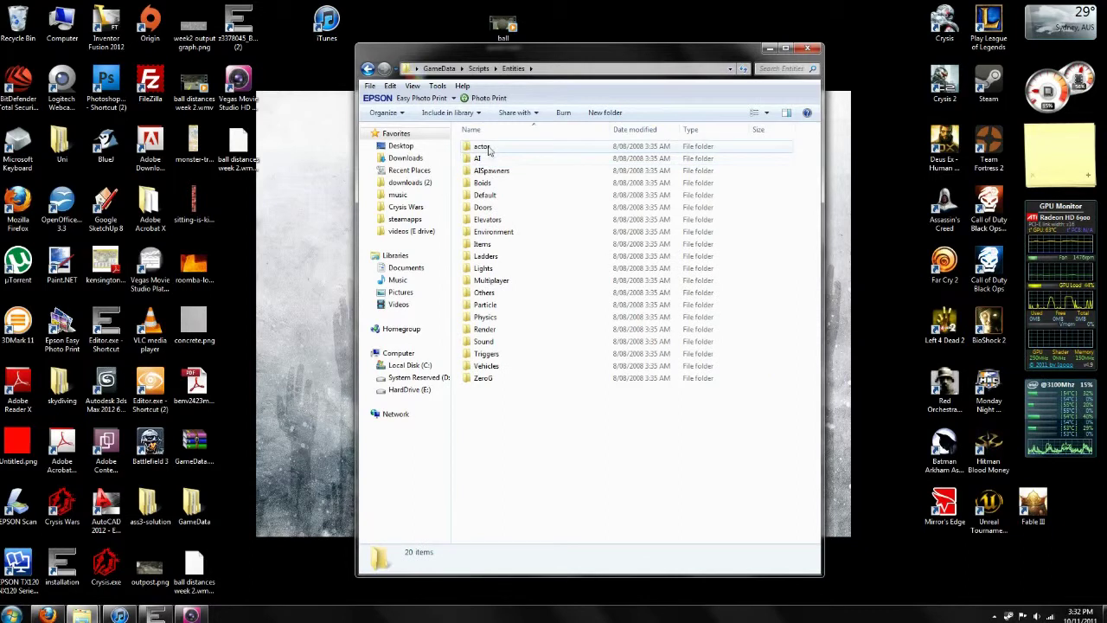
double_click(482, 147)
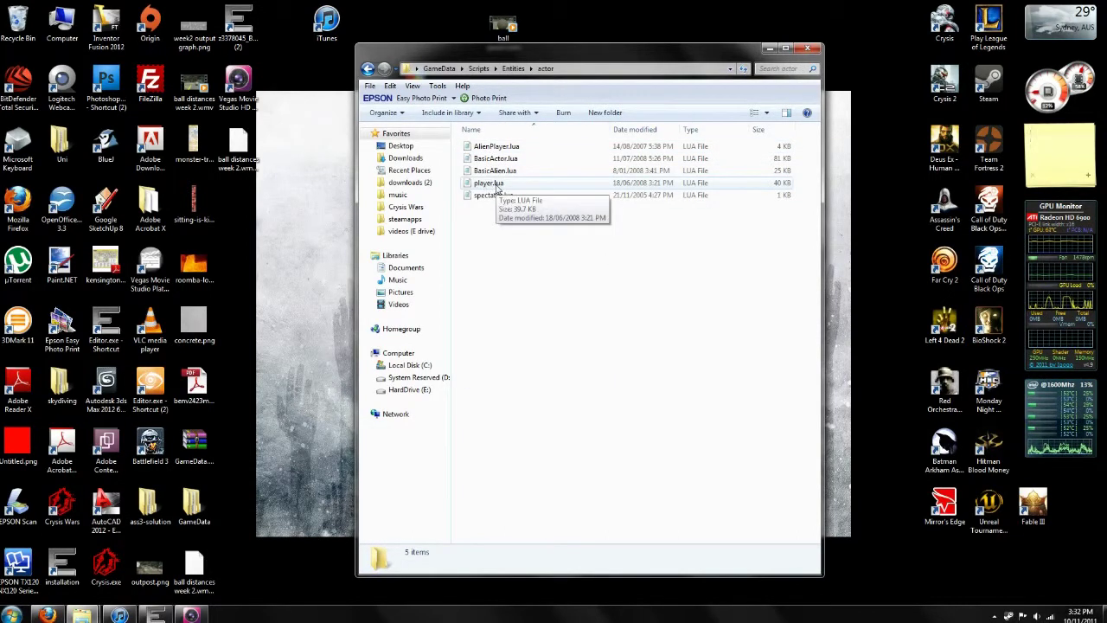
- Open player.lua in a maximized Notepad window and locate the clientFileModel line among the model paths
click(498, 187)
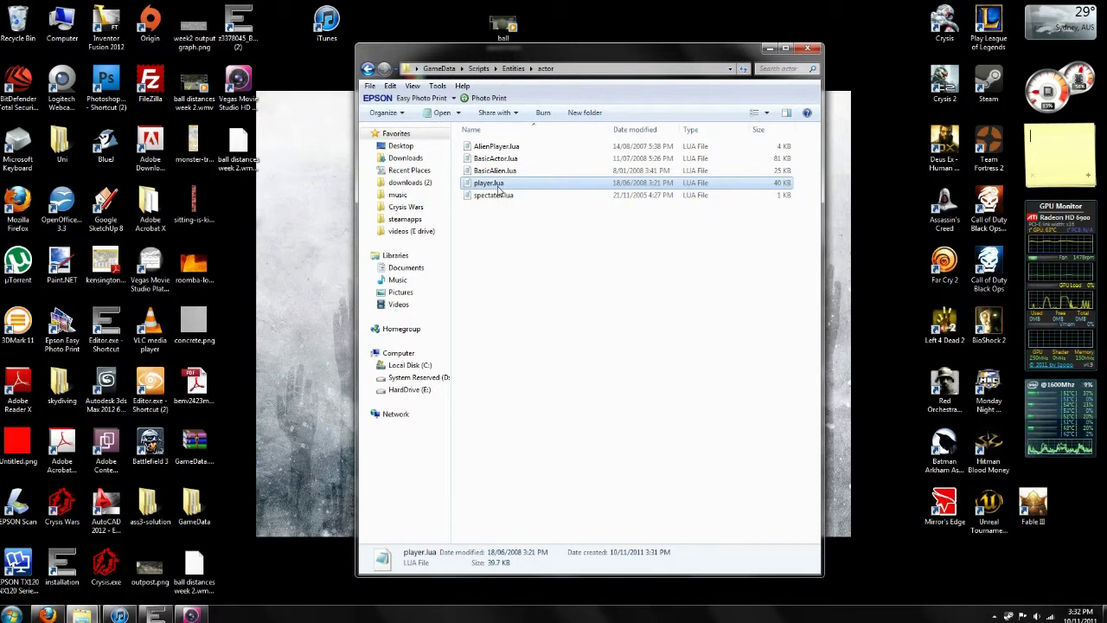
right_click(498, 191)
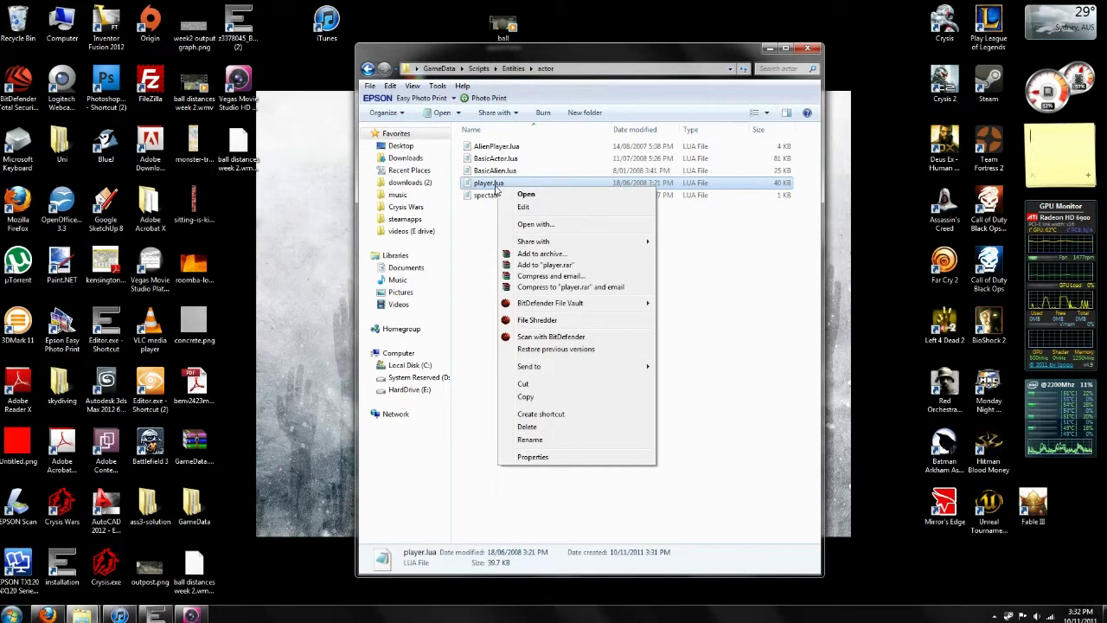
click(489, 235)
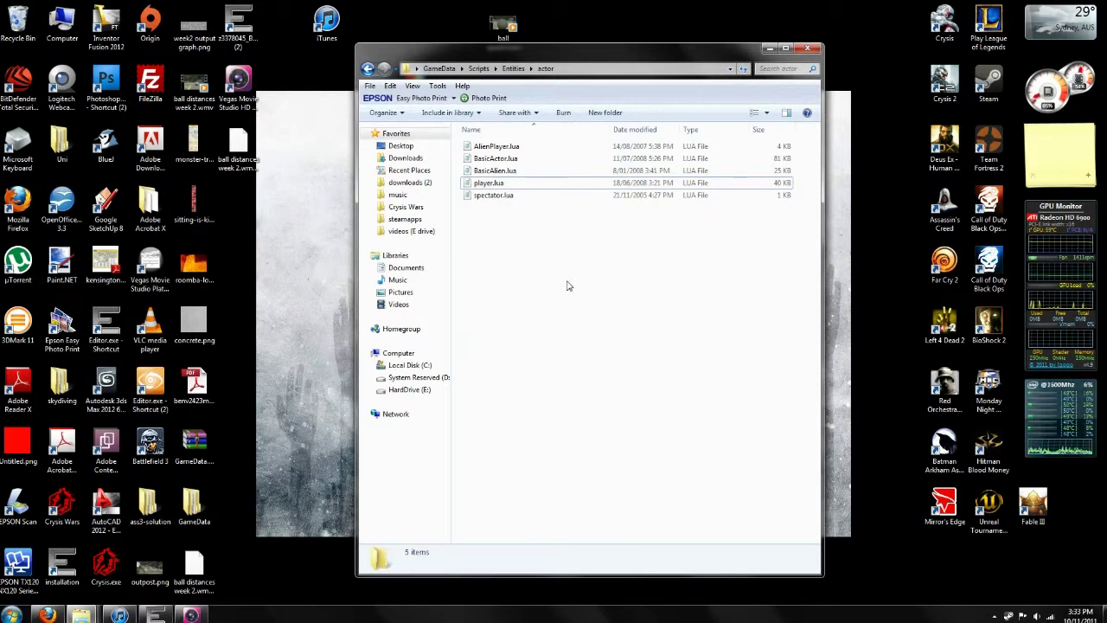
right_click(503, 184)
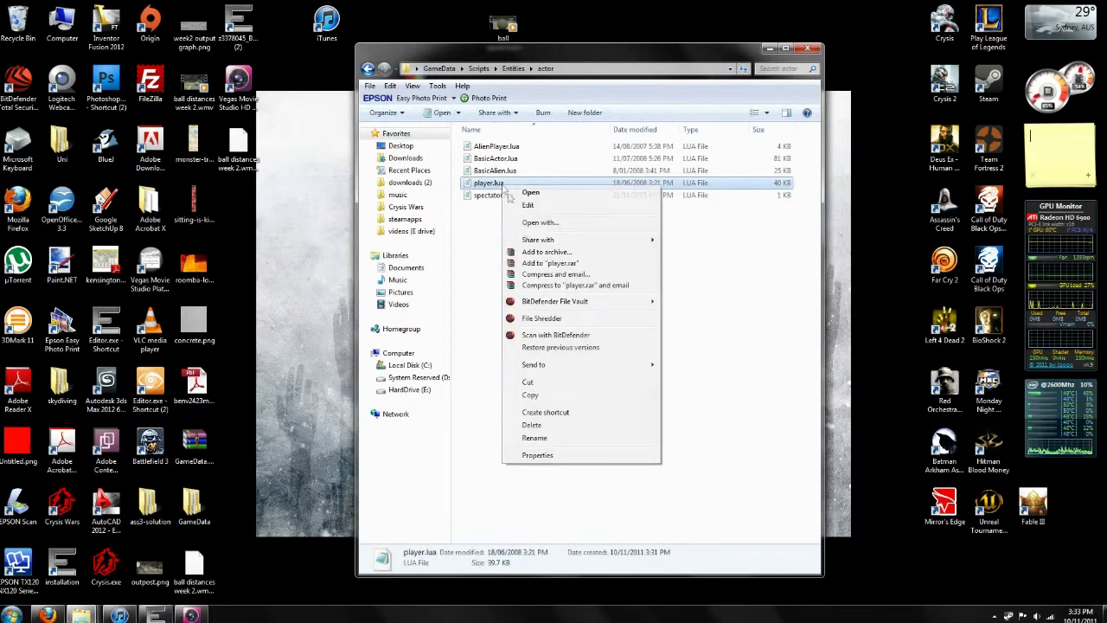
click(538, 223)
click(641, 424)
double_click(558, 16)
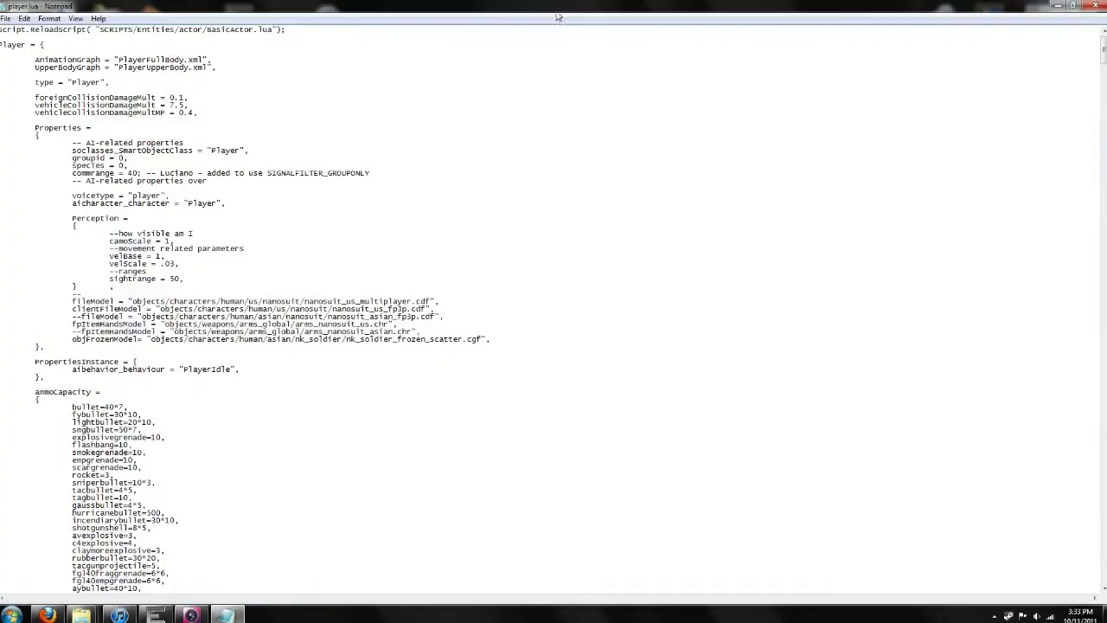
drag(71, 301, 492, 339)
click(64, 310)
drag(72, 309, 440, 308)
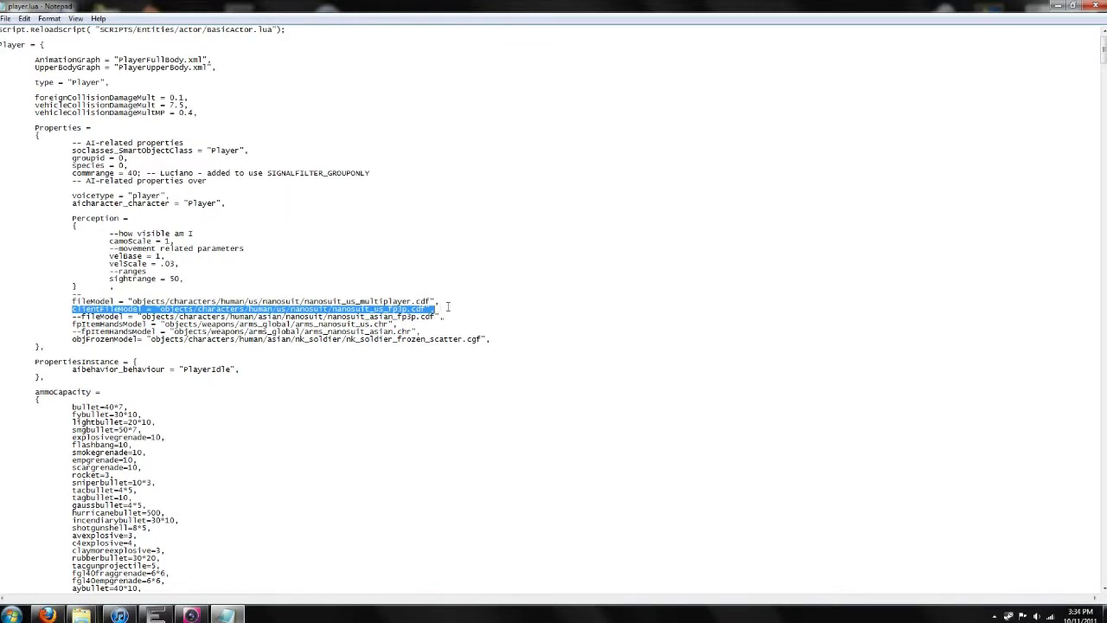
click(298, 310)
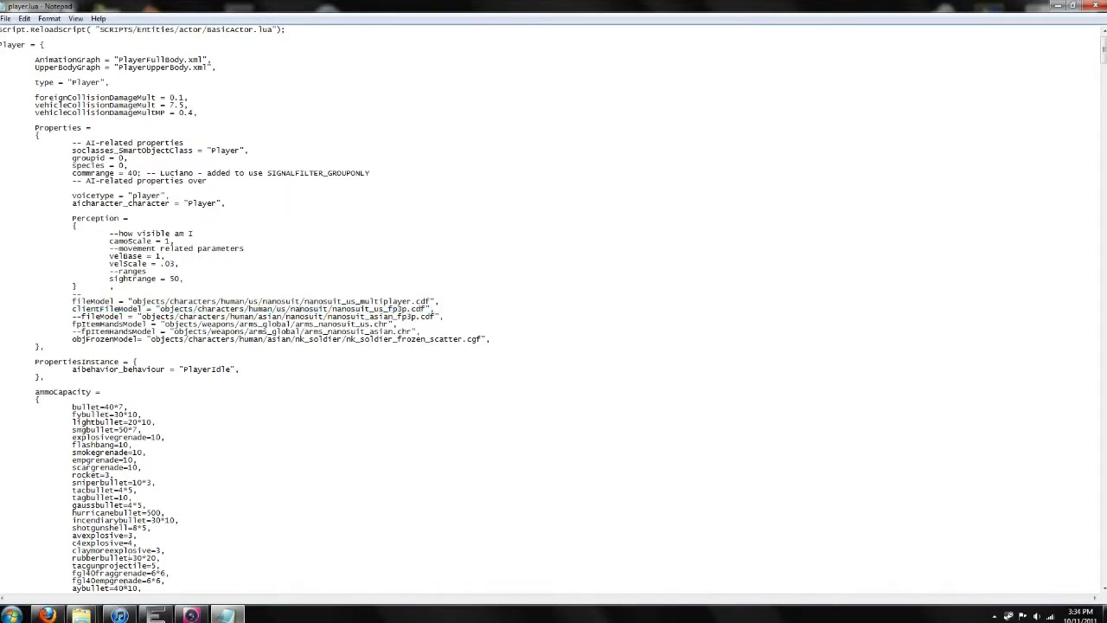
- Switch to the Explorer window showing Game/Objects/Characters and copy the path of the folder that holds custom character.cdf
click(83, 615)
click(323, 556)
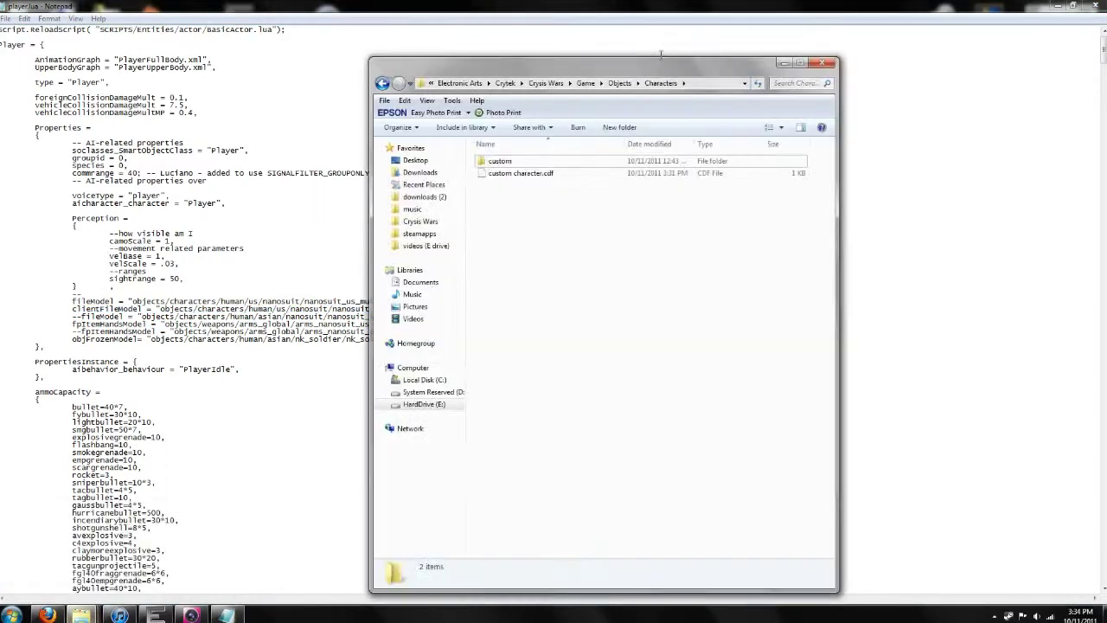
click(710, 82)
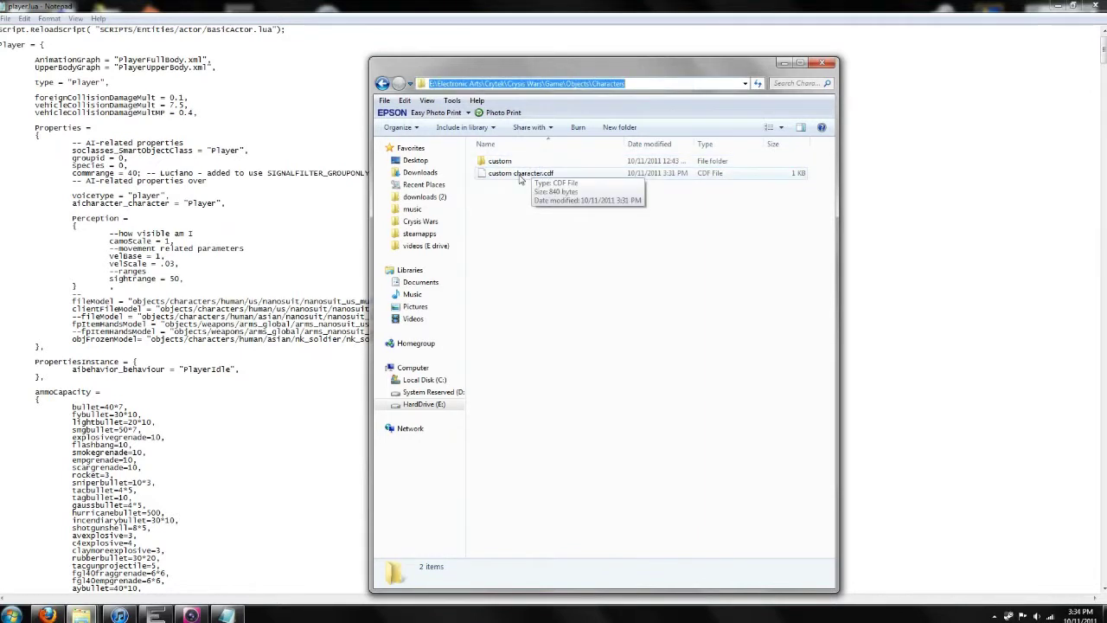
click(544, 271)
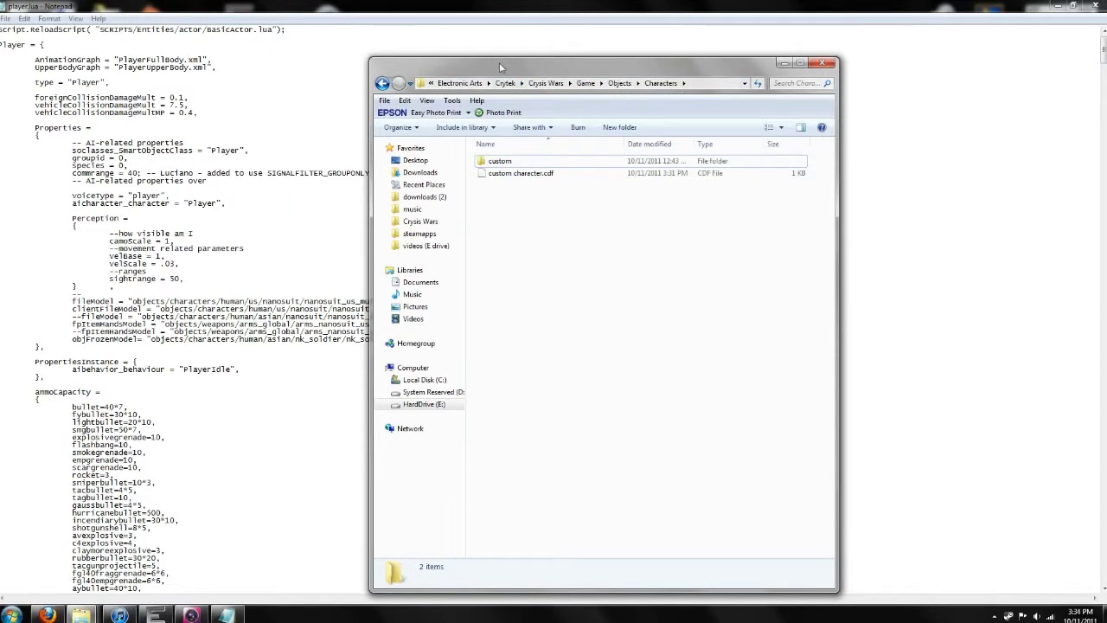
click(694, 83)
key(ctrl+c)
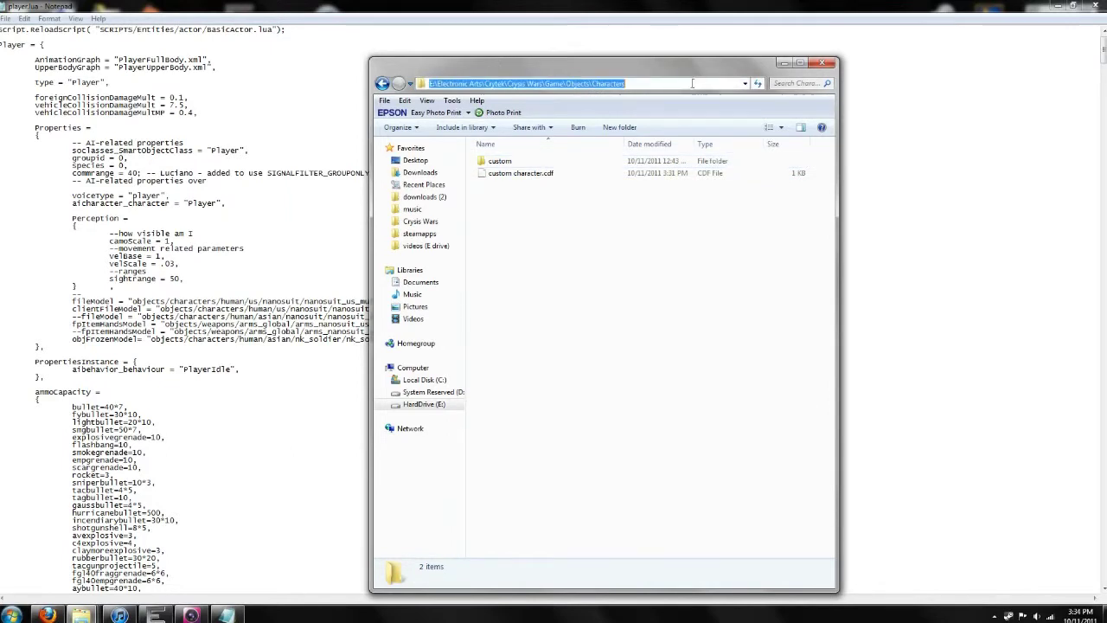
- Replace the clientFileModel path in player.lua with the copied folder path, trimmed and extended to Objects\Characters\custom character.cdf
click(328, 284)
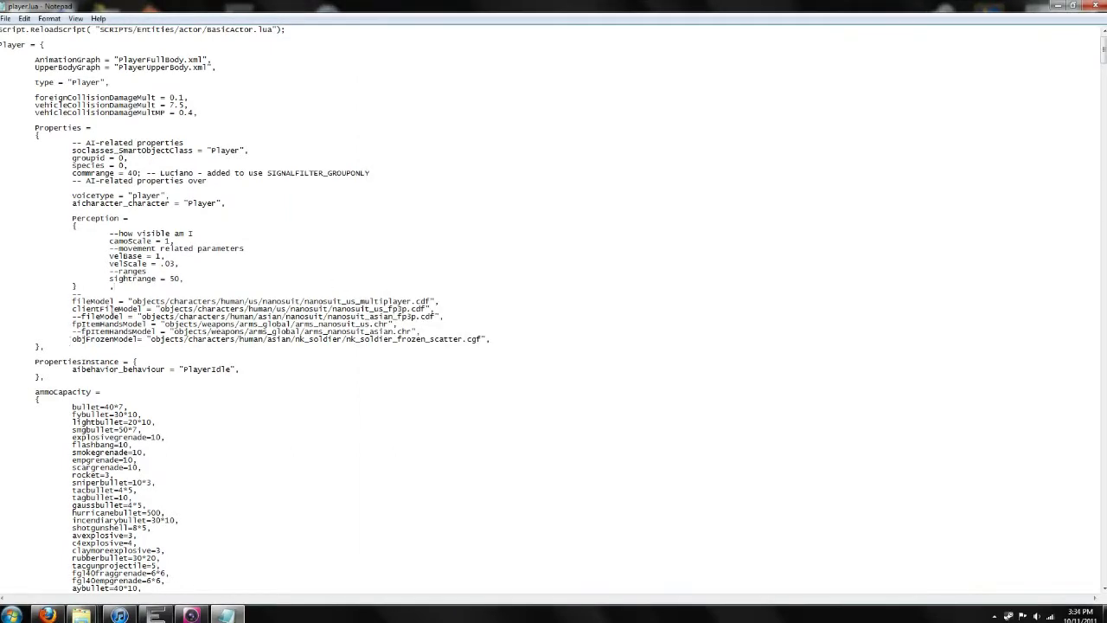
drag(159, 307, 410, 307)
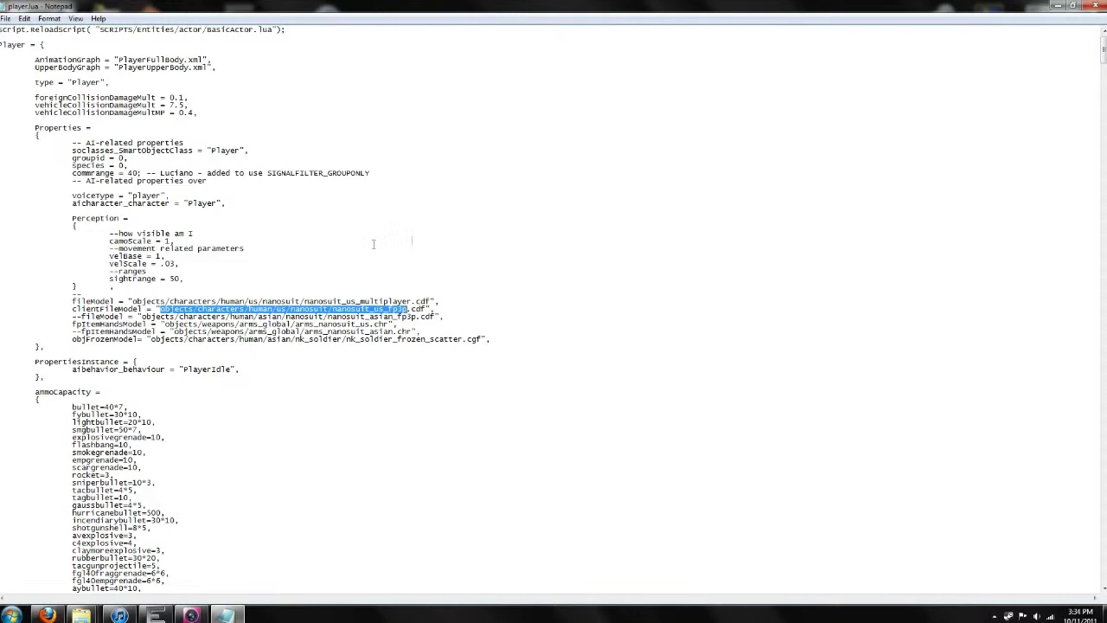
key(ctrl+v)
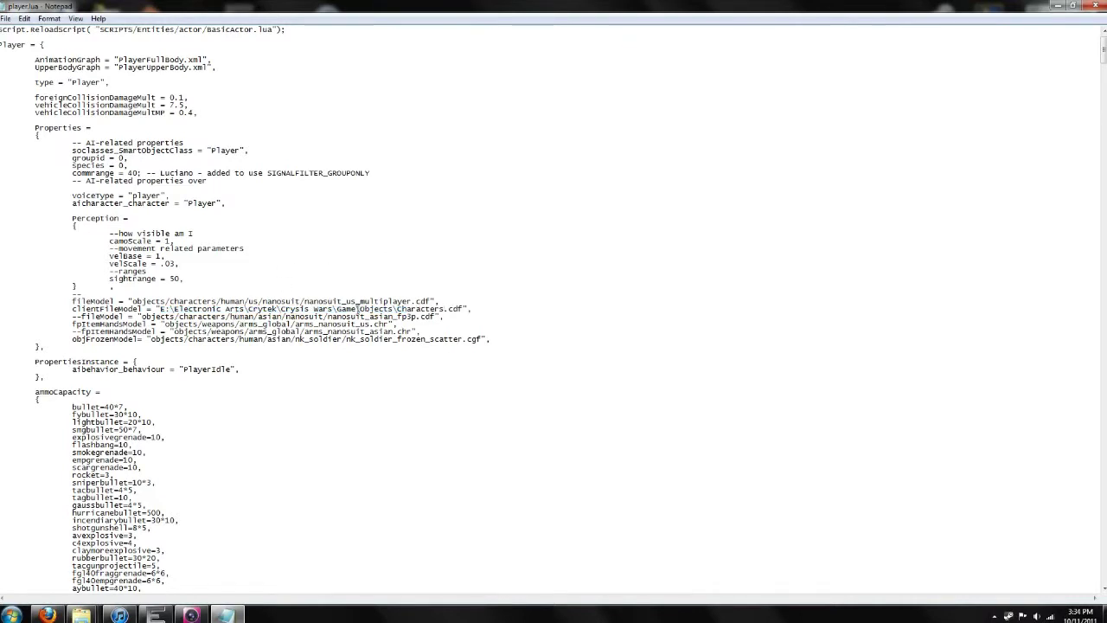
drag(359, 309, 161, 309)
key(Delete)
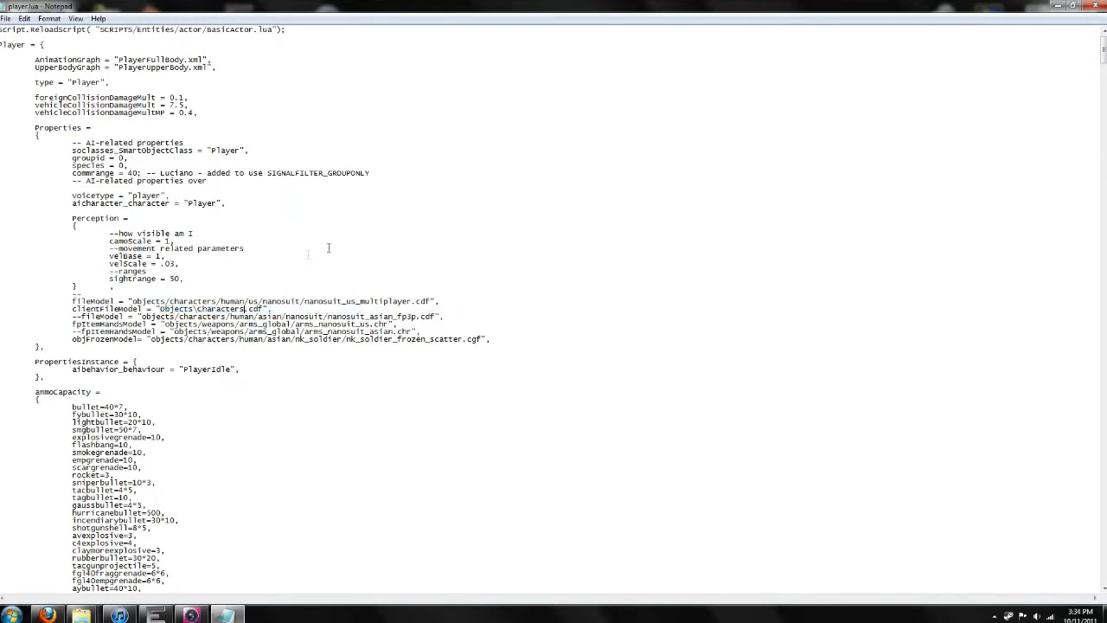
text(\custom character)
- Save the edited script as player.lua in the Crysis Wars folder under Game/Scripts/Entities/actor
click(6, 19)
click(26, 69)
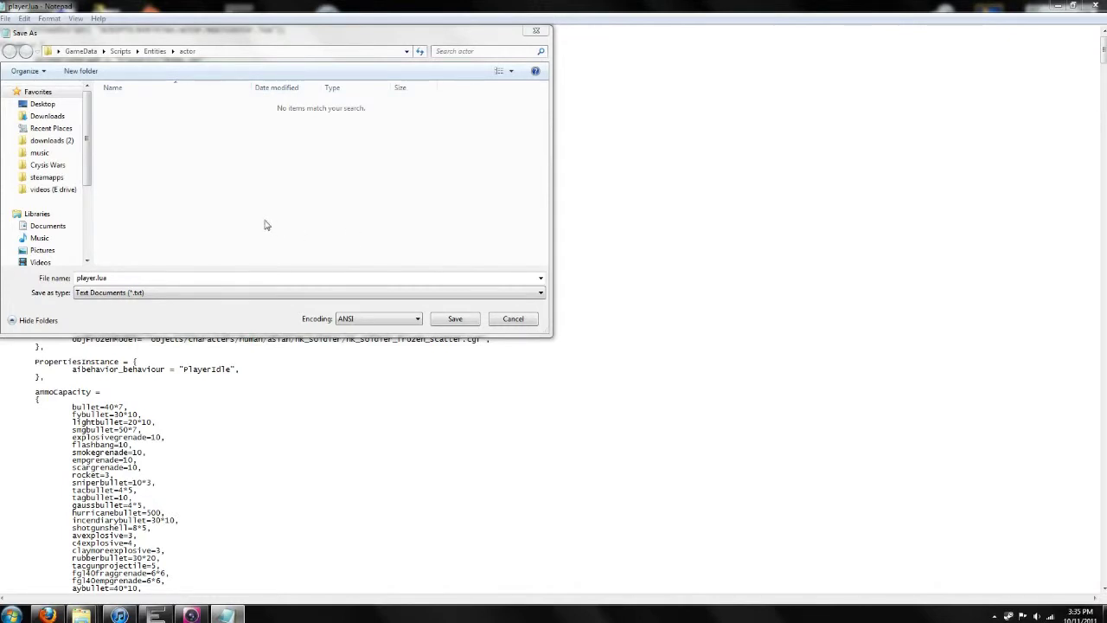
click(45, 165)
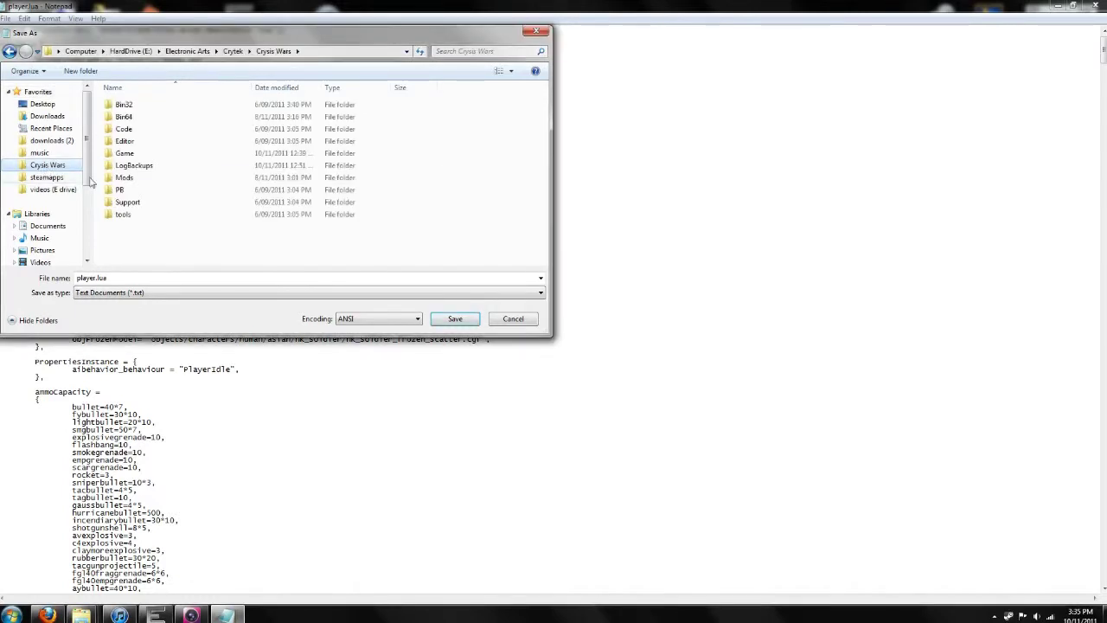
double_click(126, 156)
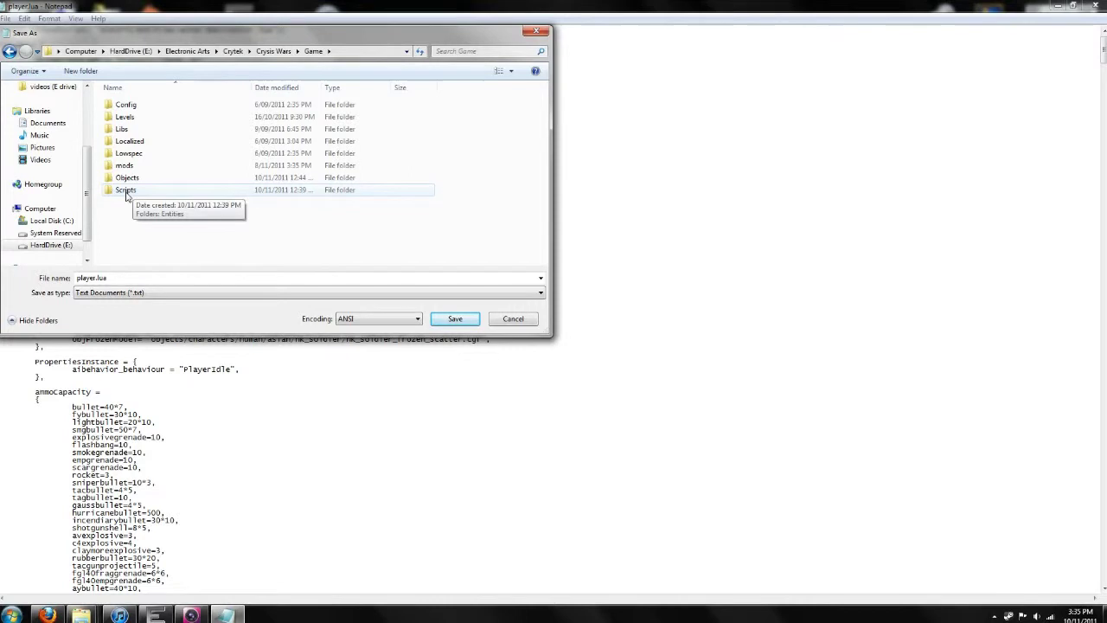
double_click(126, 190)
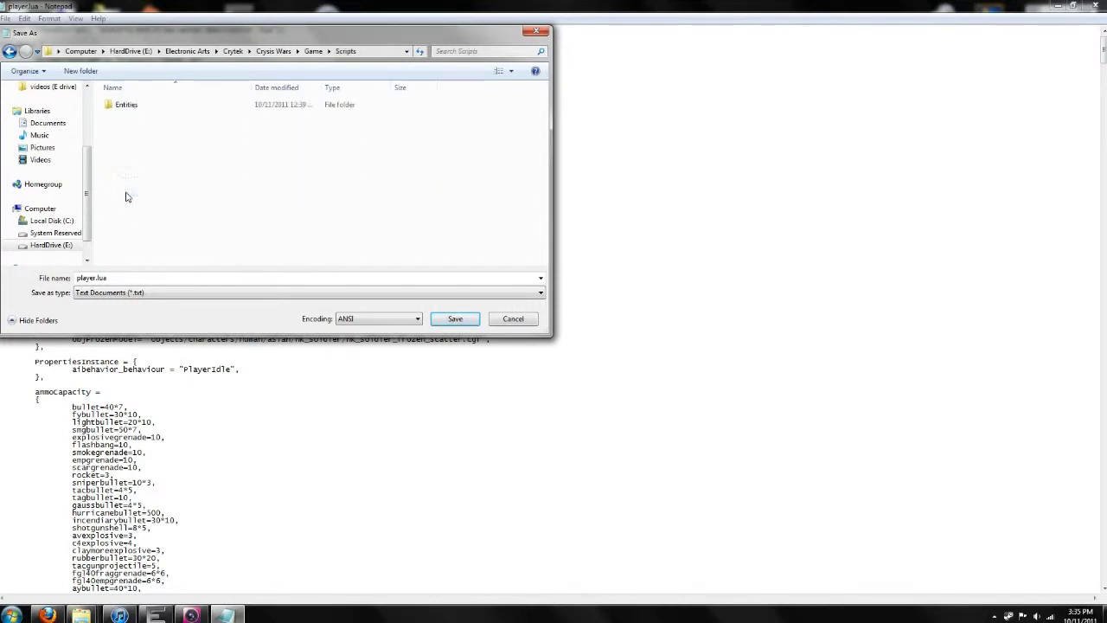
double_click(125, 105)
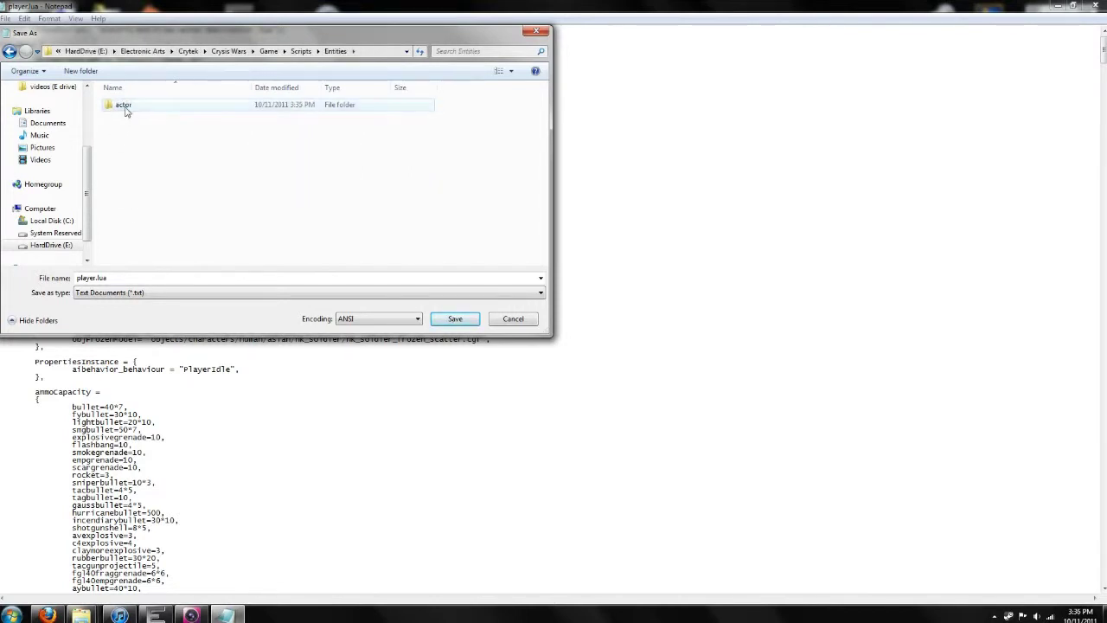
double_click(124, 105)
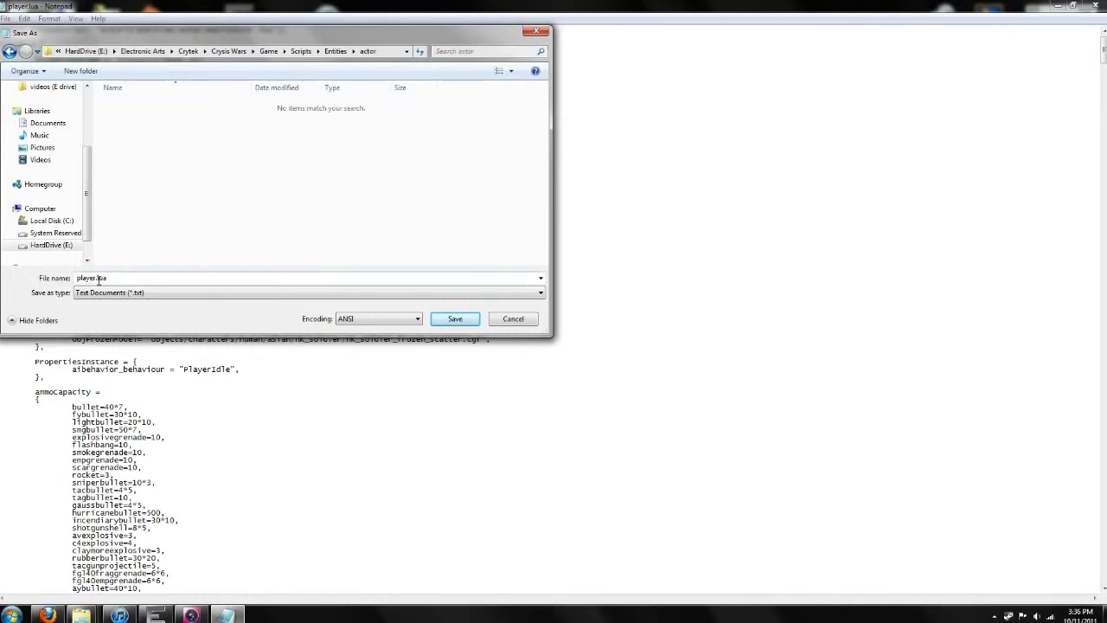
click(450, 318)
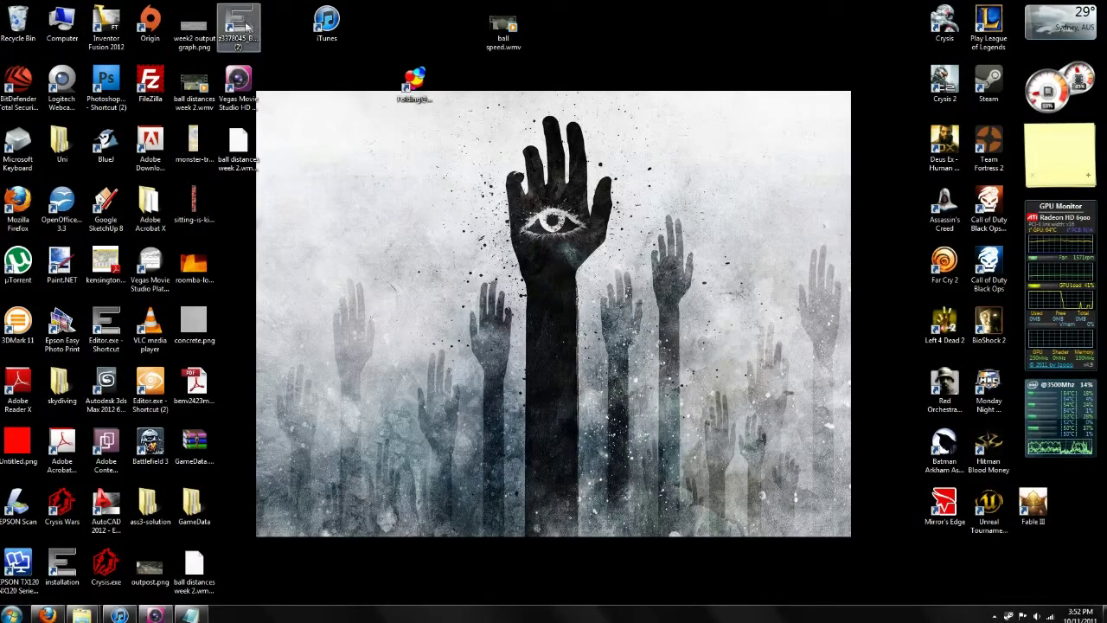
- Launch the Sandbox 2 editor from the desktop, open the recent analysis_experiments level and dismiss the error report
double_click(246, 27)
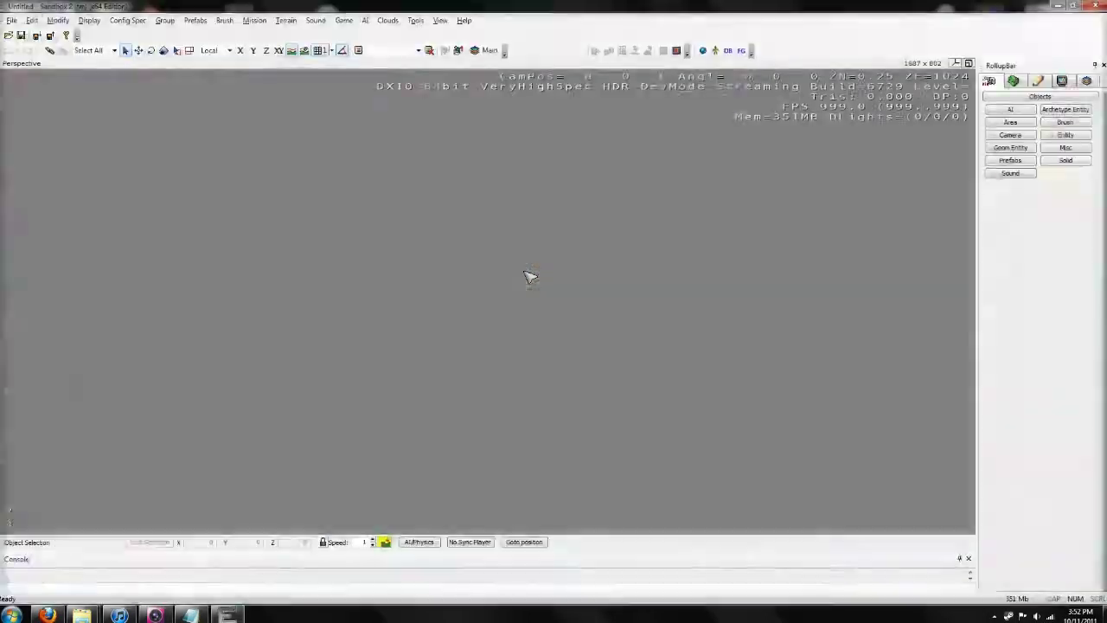
click(11, 19)
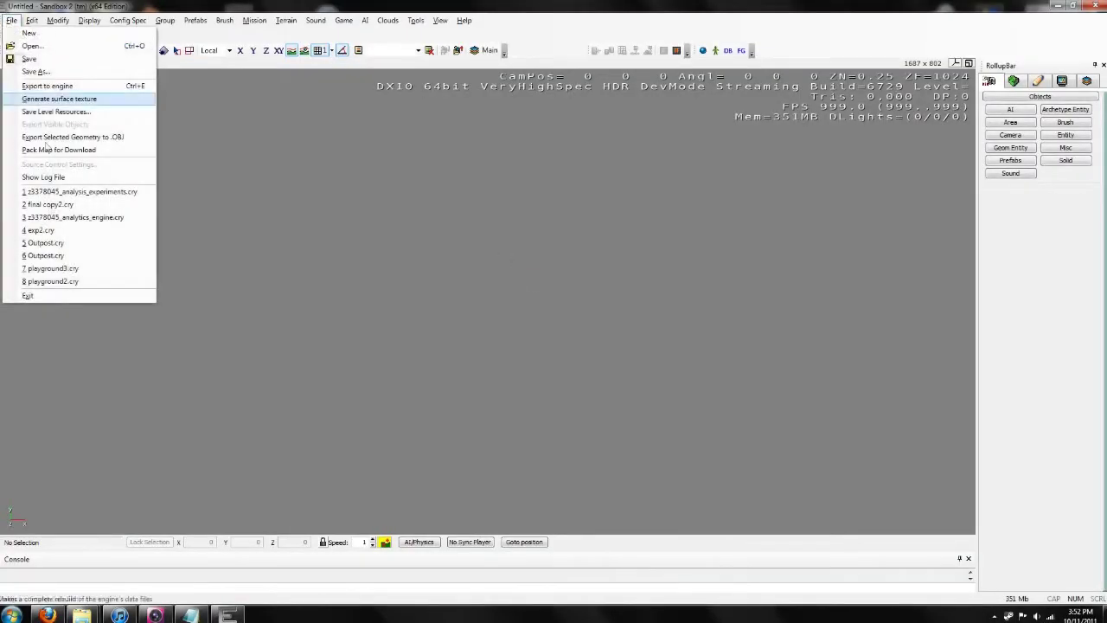
click(56, 193)
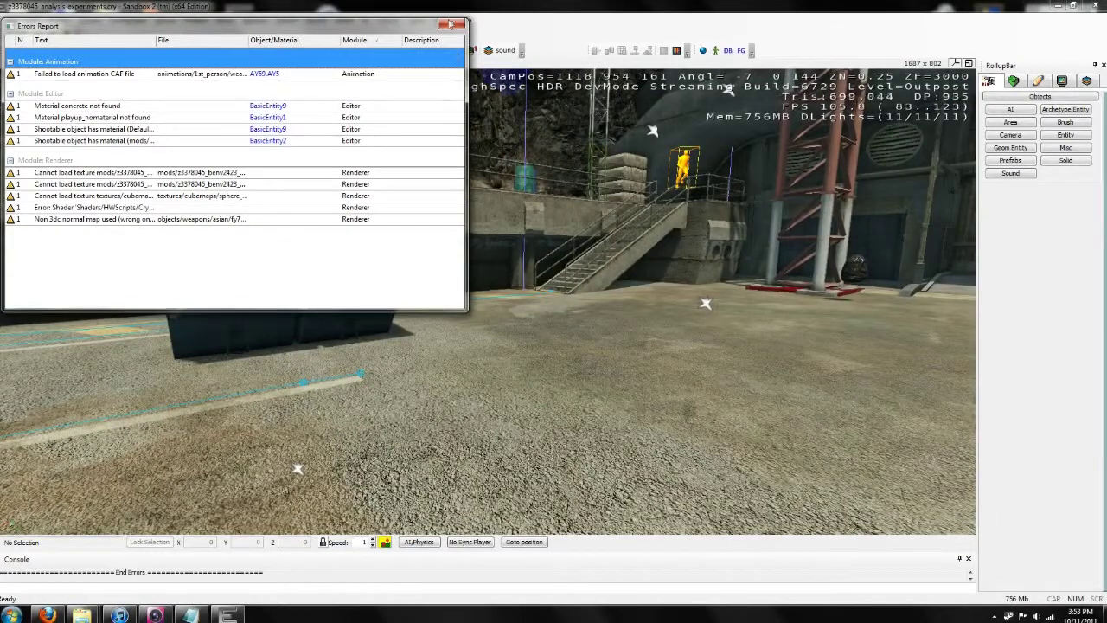
click(450, 25)
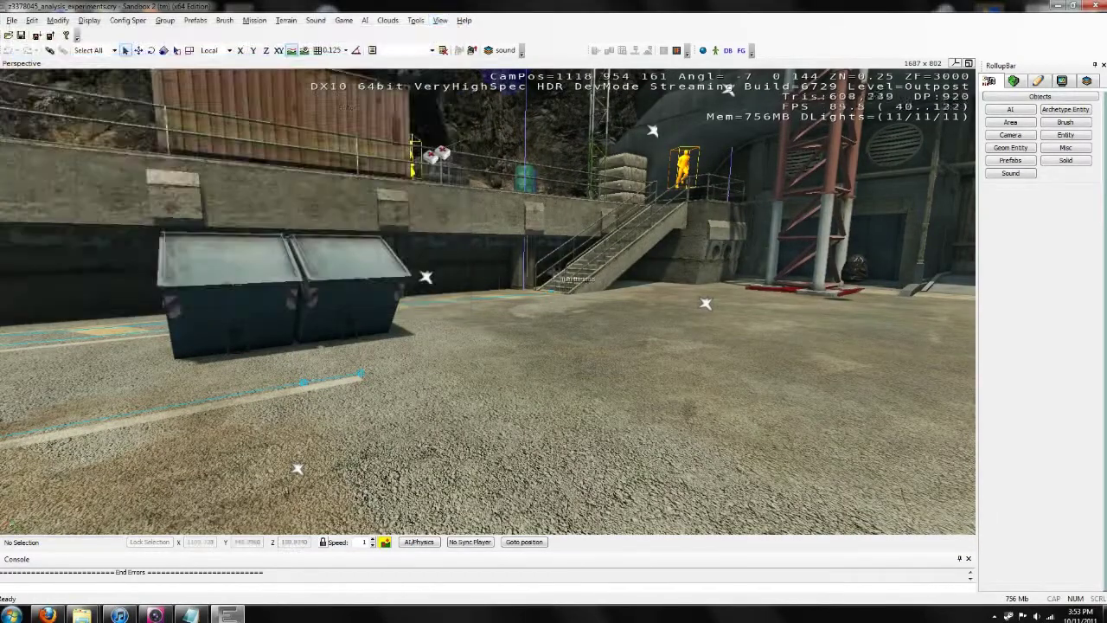
- Enter game mode, switch to third-person view and run the character up the stairs and along the walkway to check the player model
key(ctrl+g)
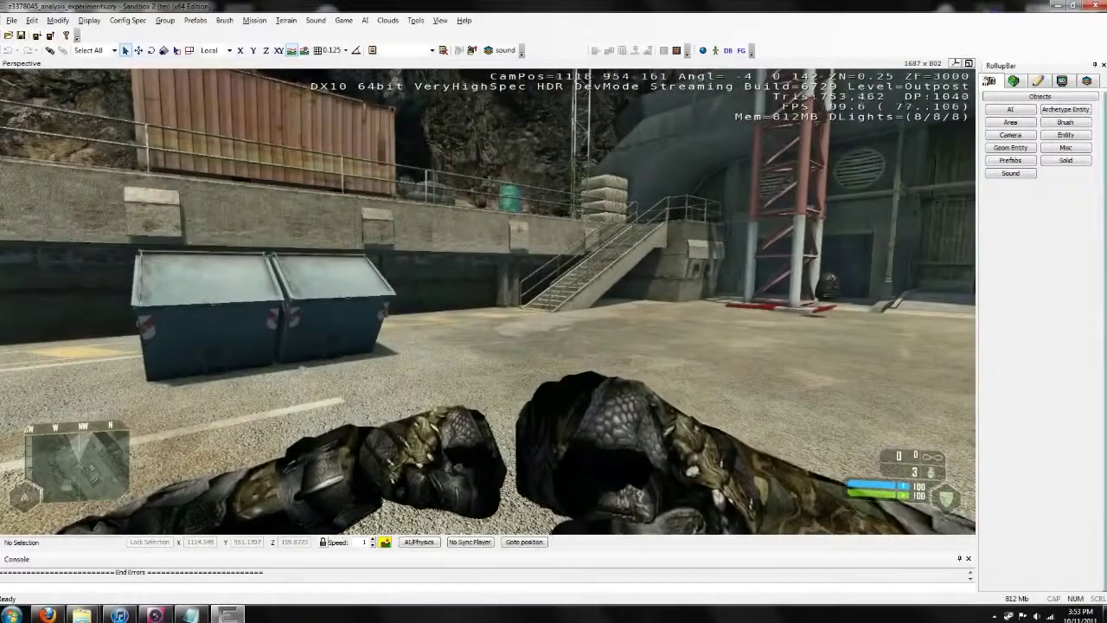
key(F1)
key(w)
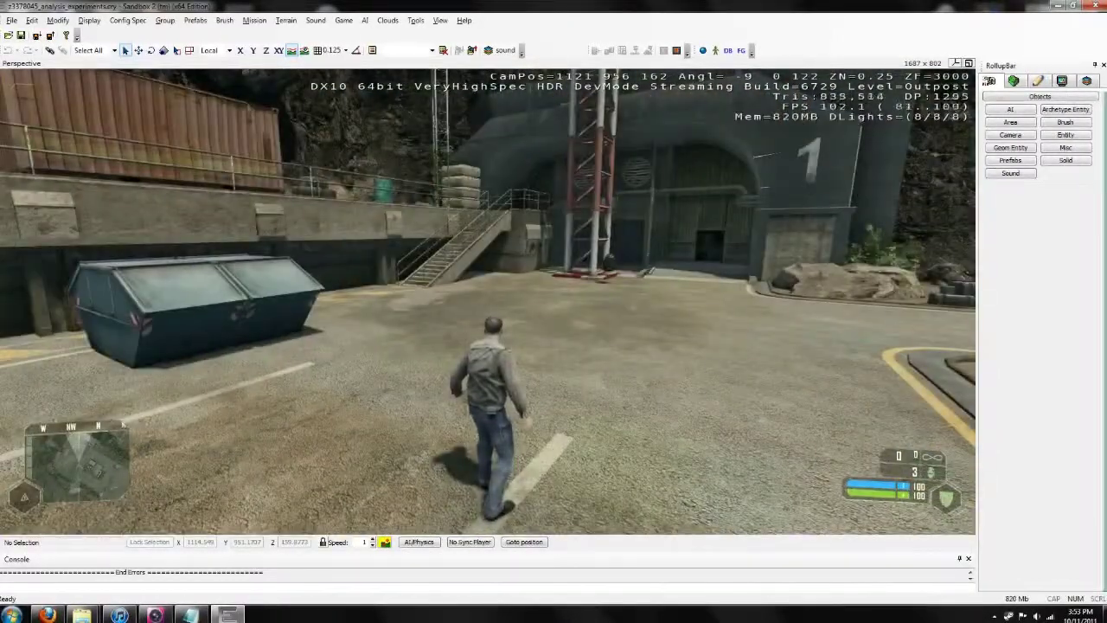
key(w)
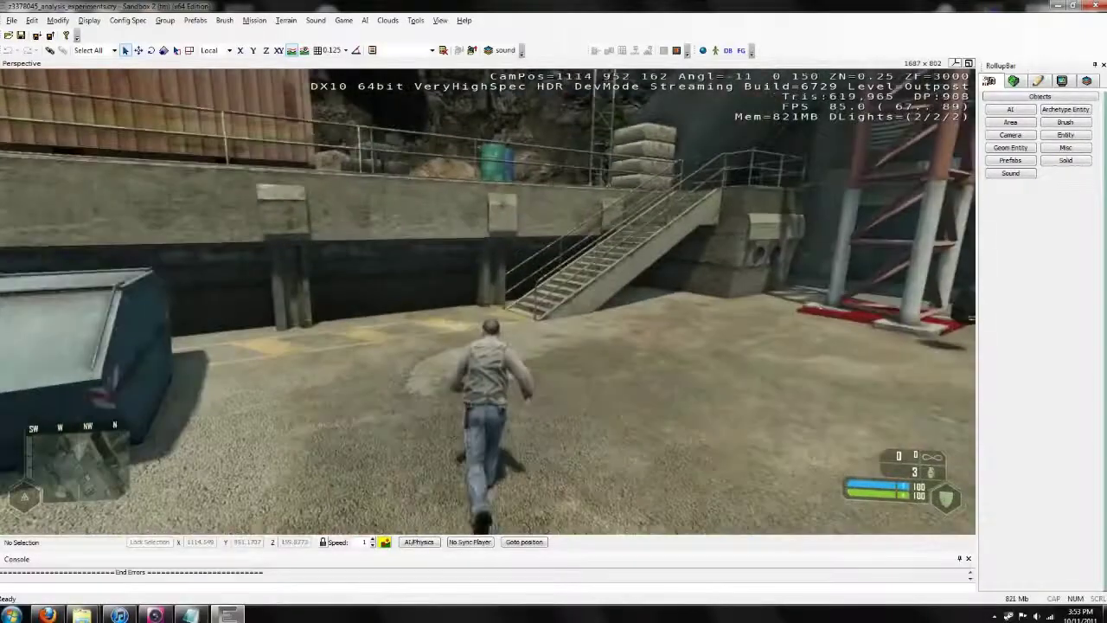
key(w)
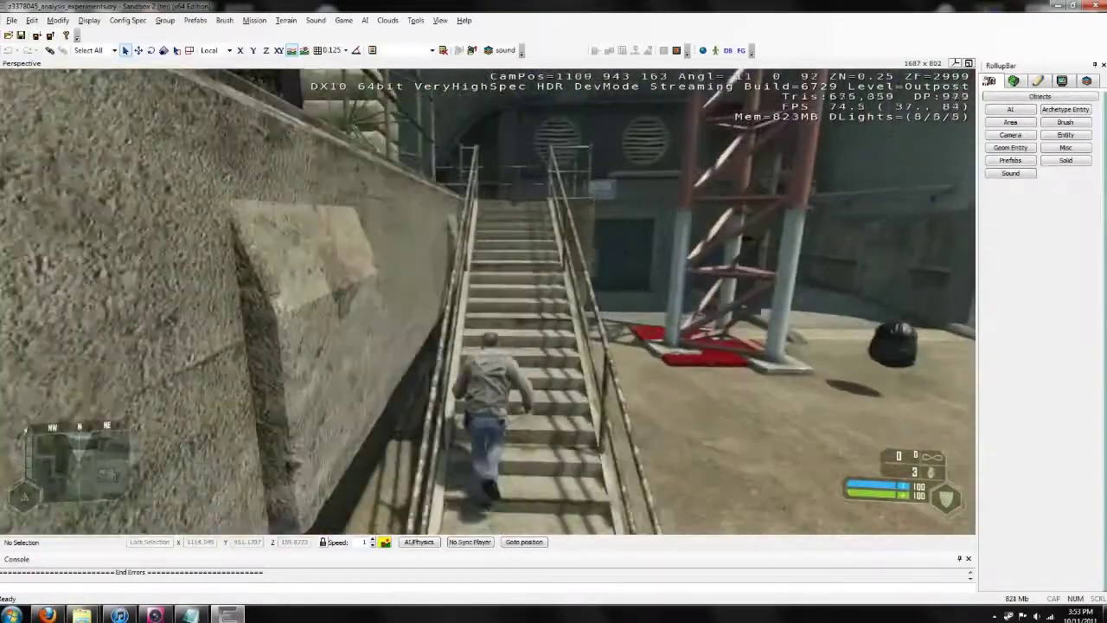
key(w)
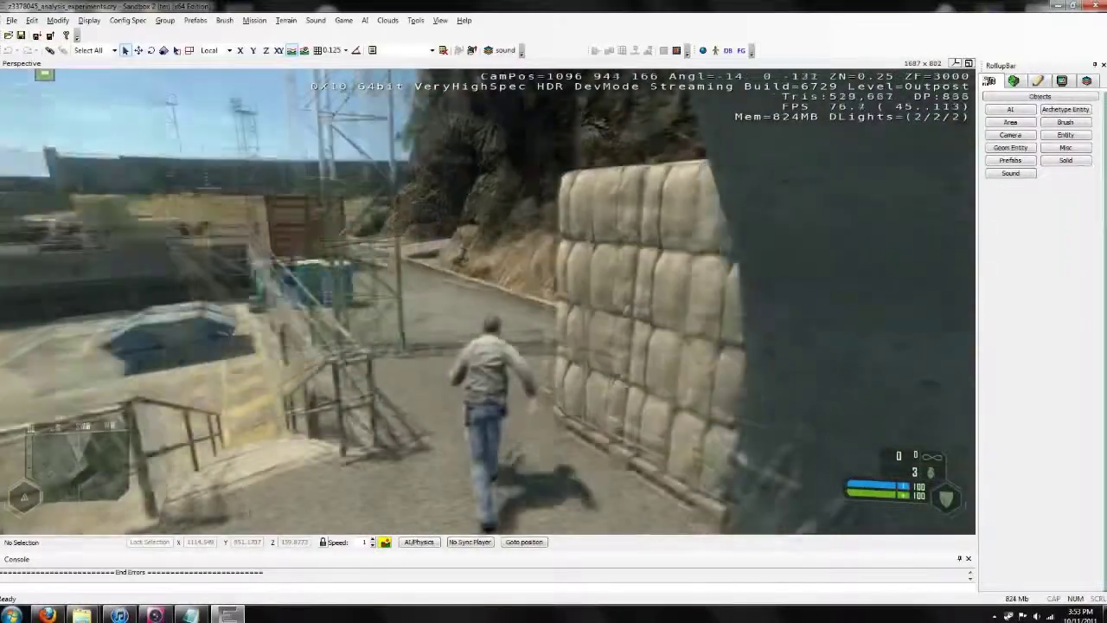
key(w)
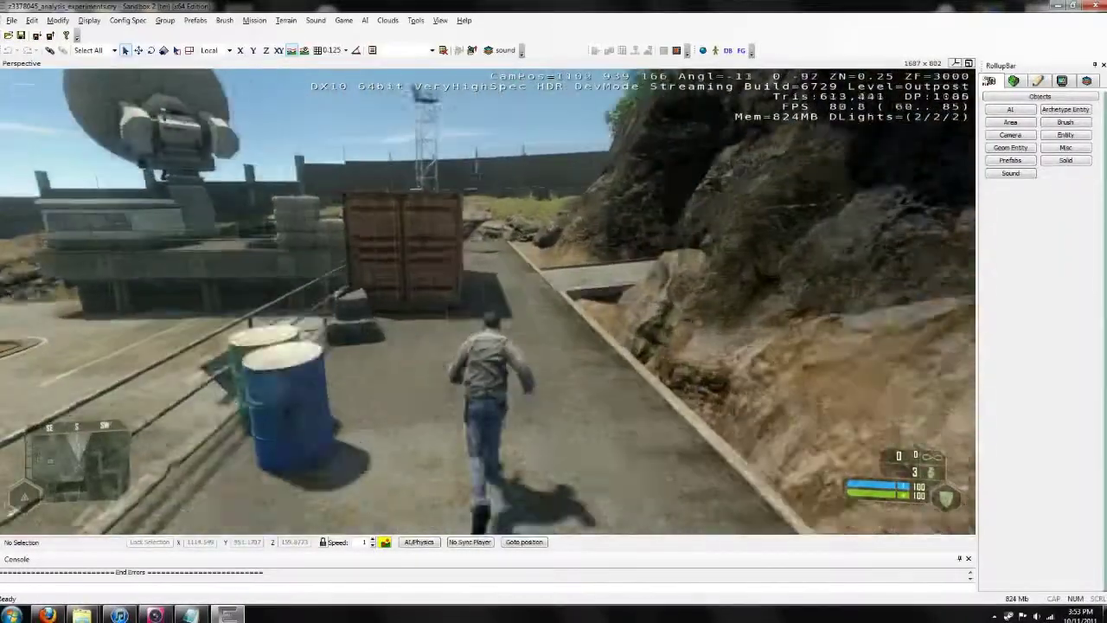
key(w)
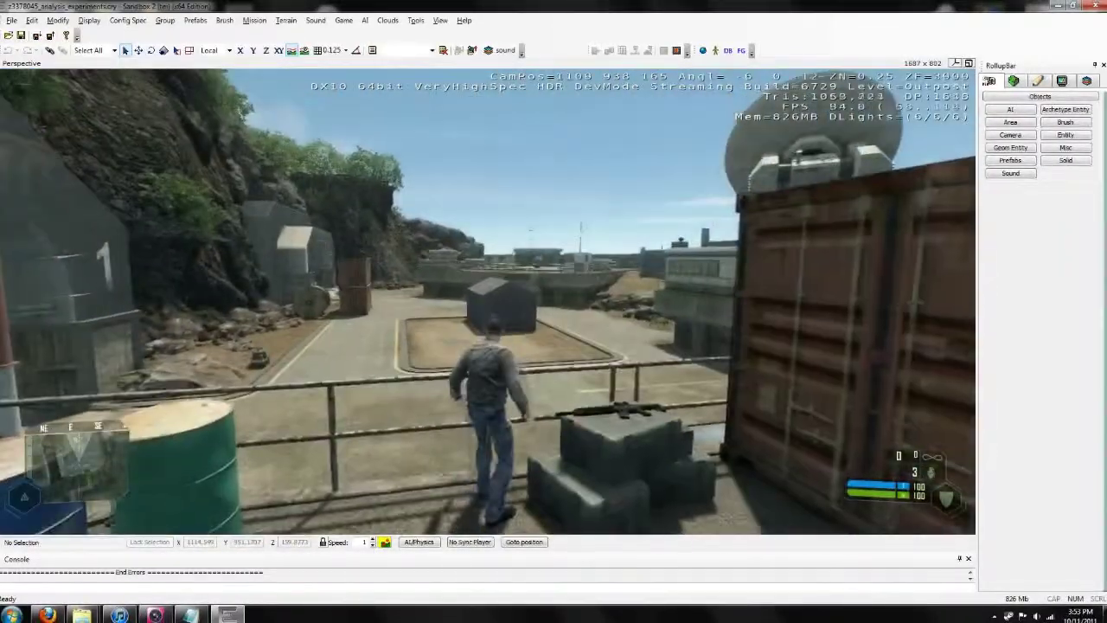